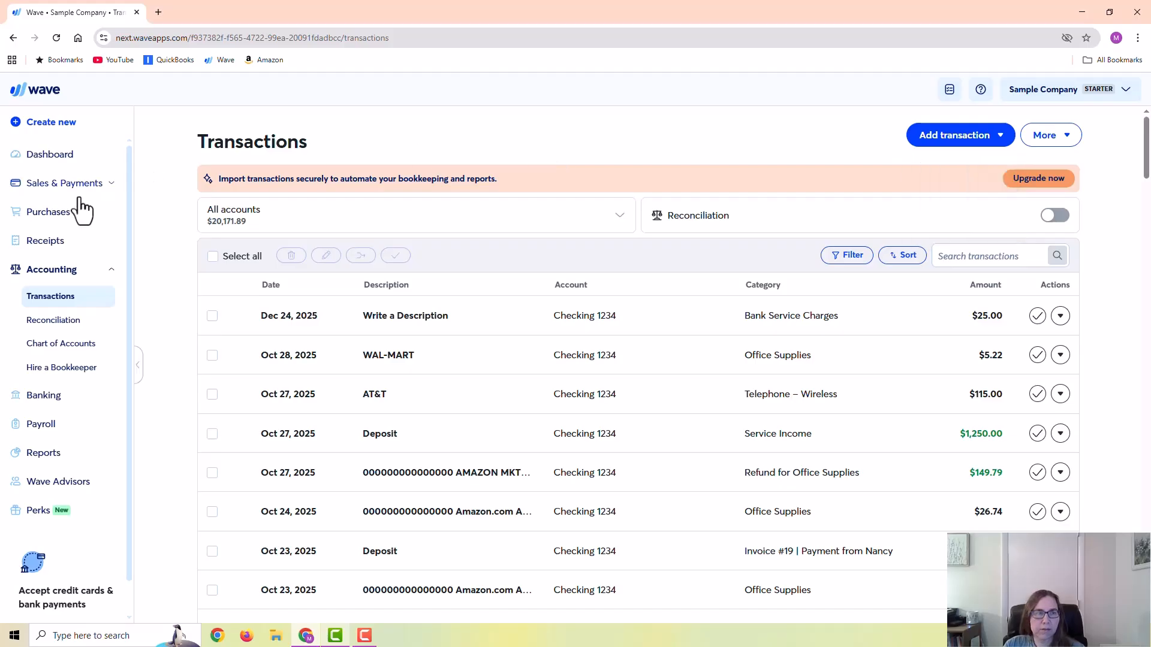
# - Look at the Bills list under Purchases and return to the accounting Transactions list
pyautogui.click(48, 212)
pyautogui.click(35, 242)
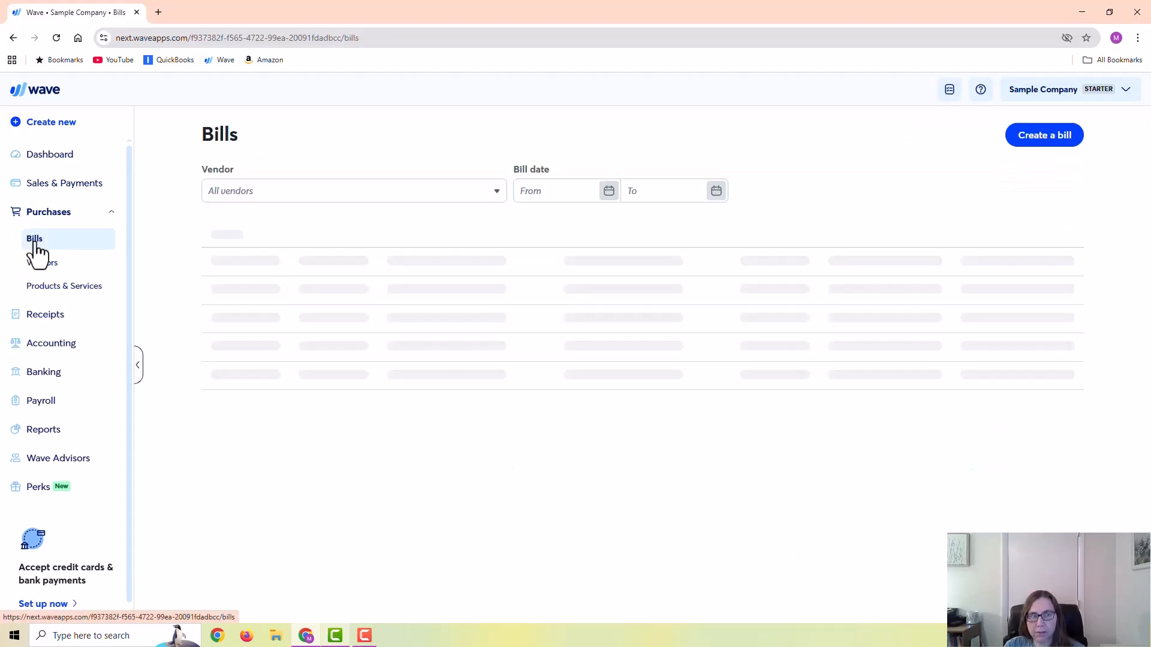
pyautogui.click(51, 344)
pyautogui.click(45, 310)
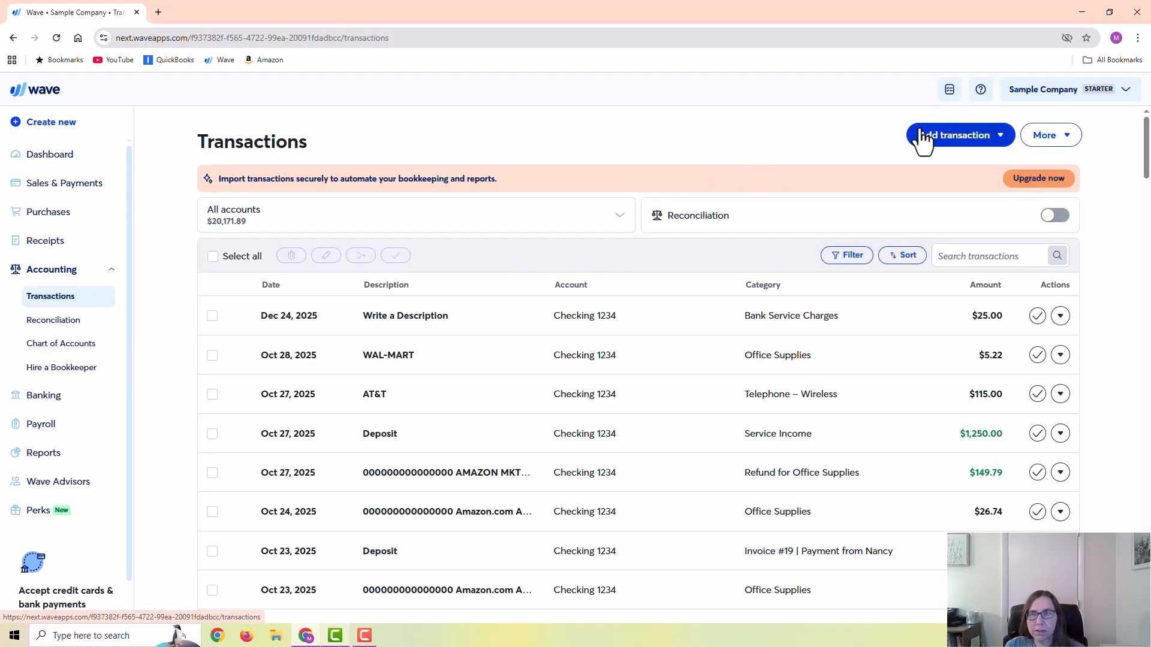
# - Start a withdrawal transaction with an amount of 300 and the category Repairs & Maintenance
pyautogui.click(961, 141)
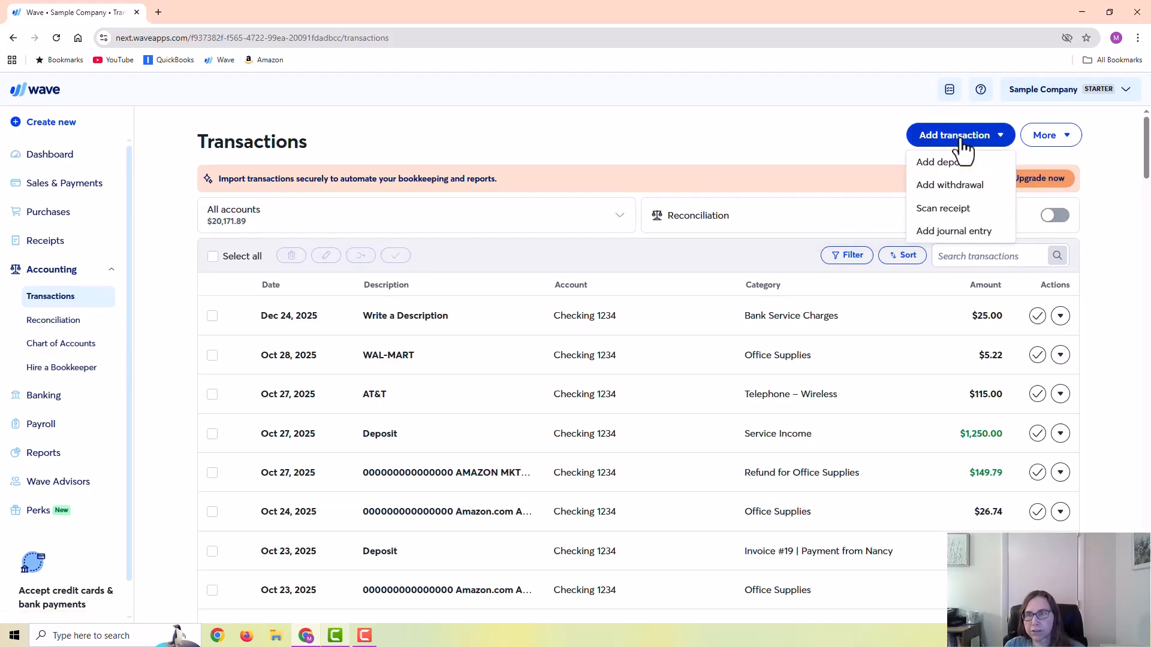
pyautogui.click(950, 191)
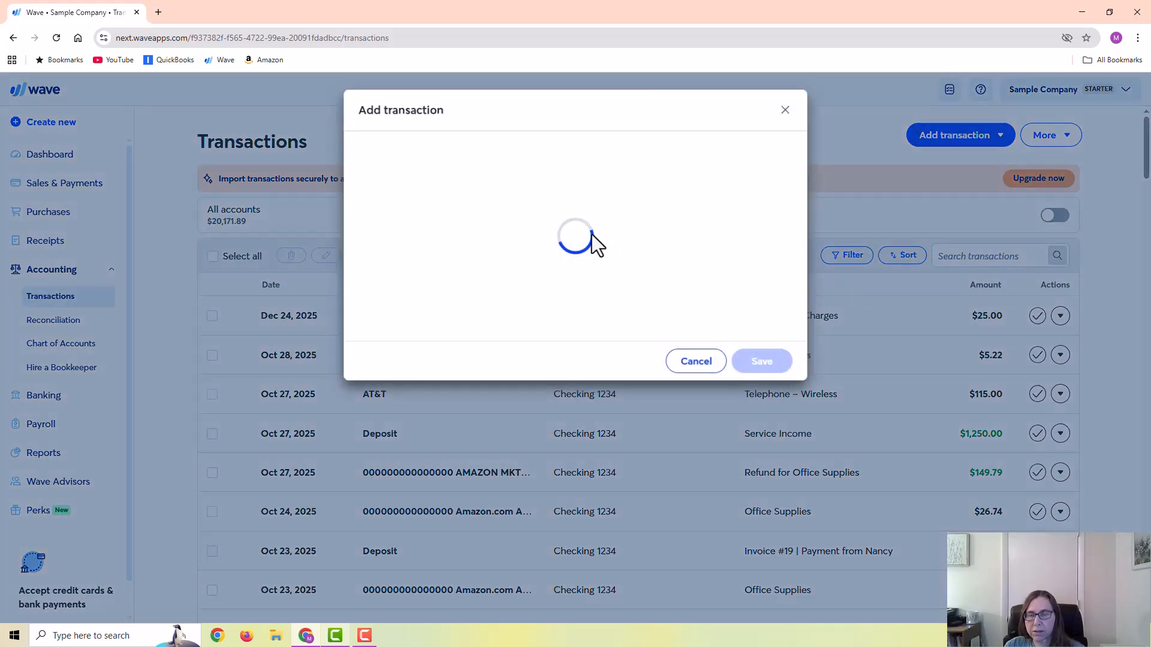
pyautogui.click(503, 263)
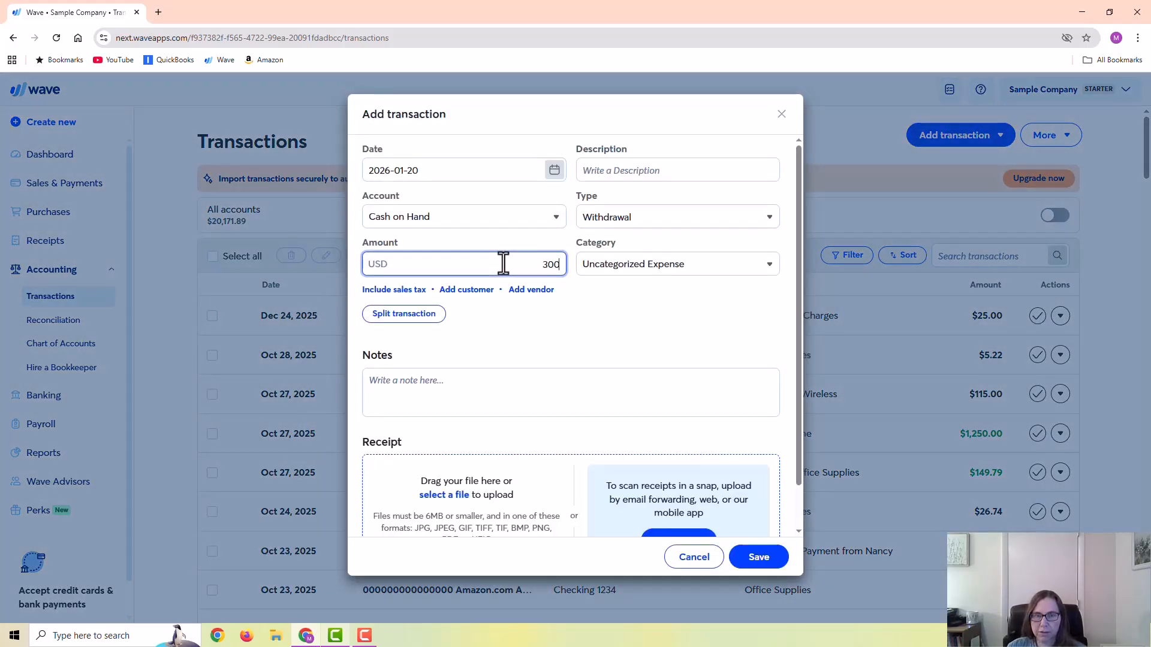
pyautogui.click(625, 268)
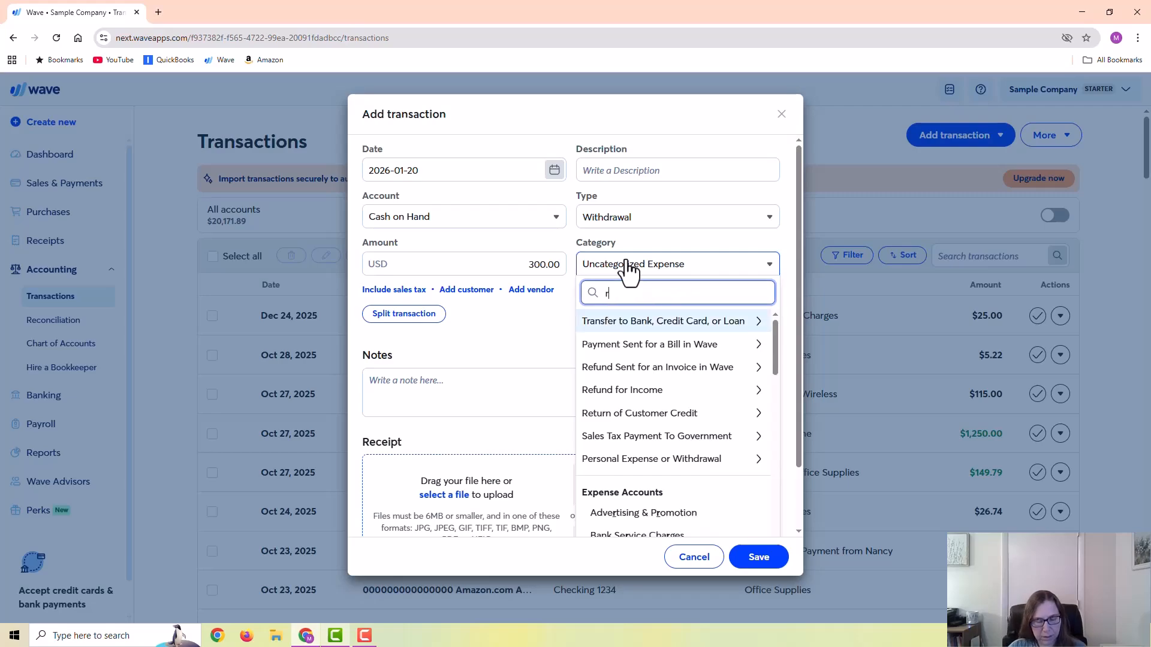
pyautogui.write('rep')
pyautogui.press('Return')
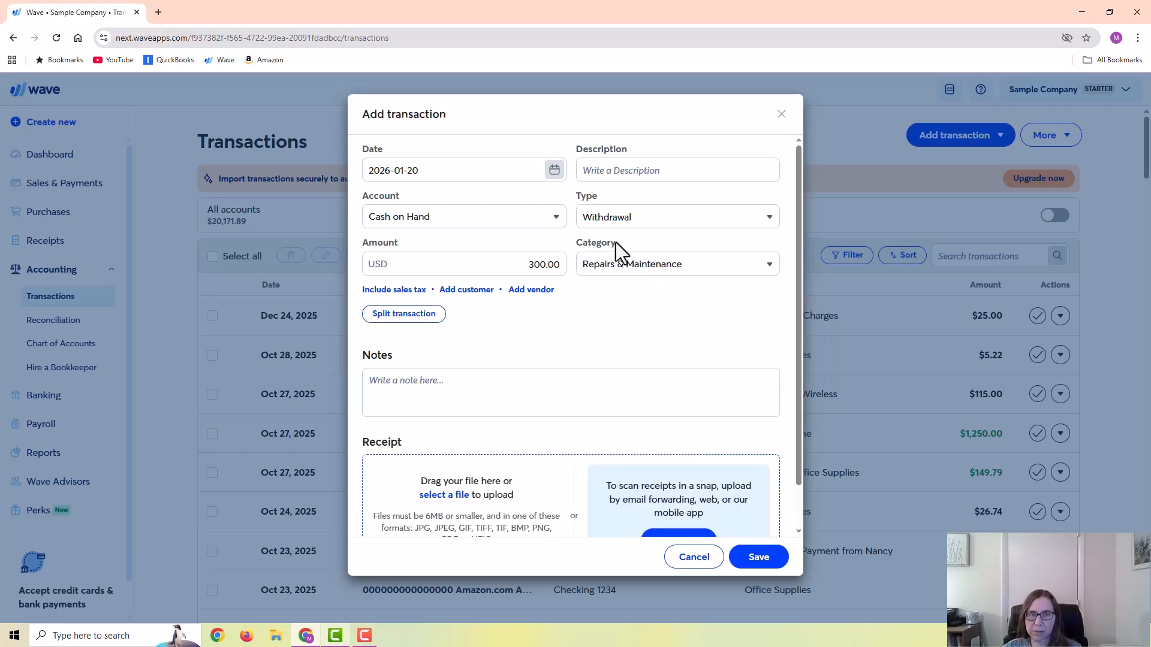
# - Set the withdrawal's account to Checking 1234 and its vendor to ABC Equipment, and save the transaction
pyautogui.click(511, 225)
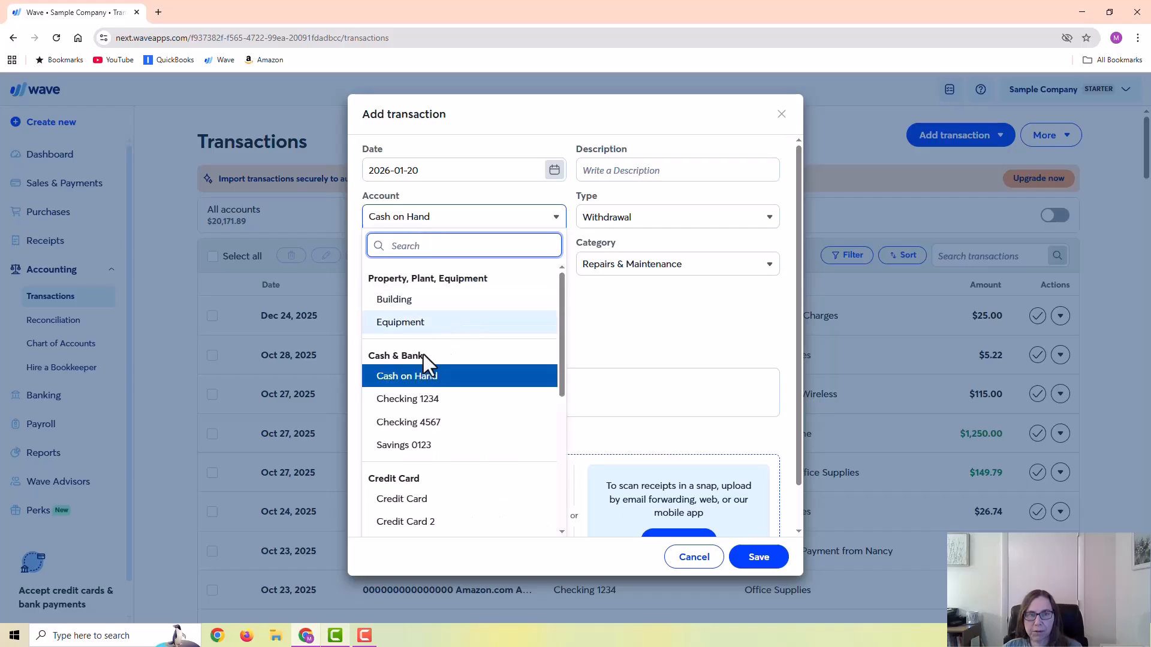
pyautogui.click(463, 406)
pyautogui.click(528, 294)
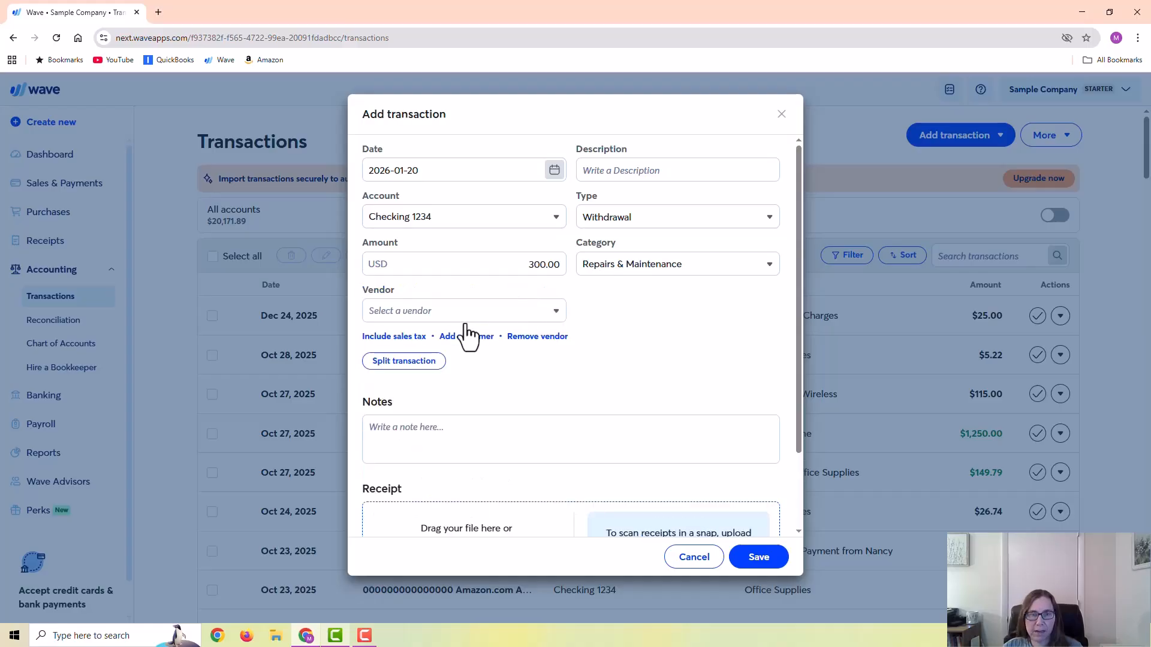
pyautogui.click(462, 314)
pyautogui.click(426, 391)
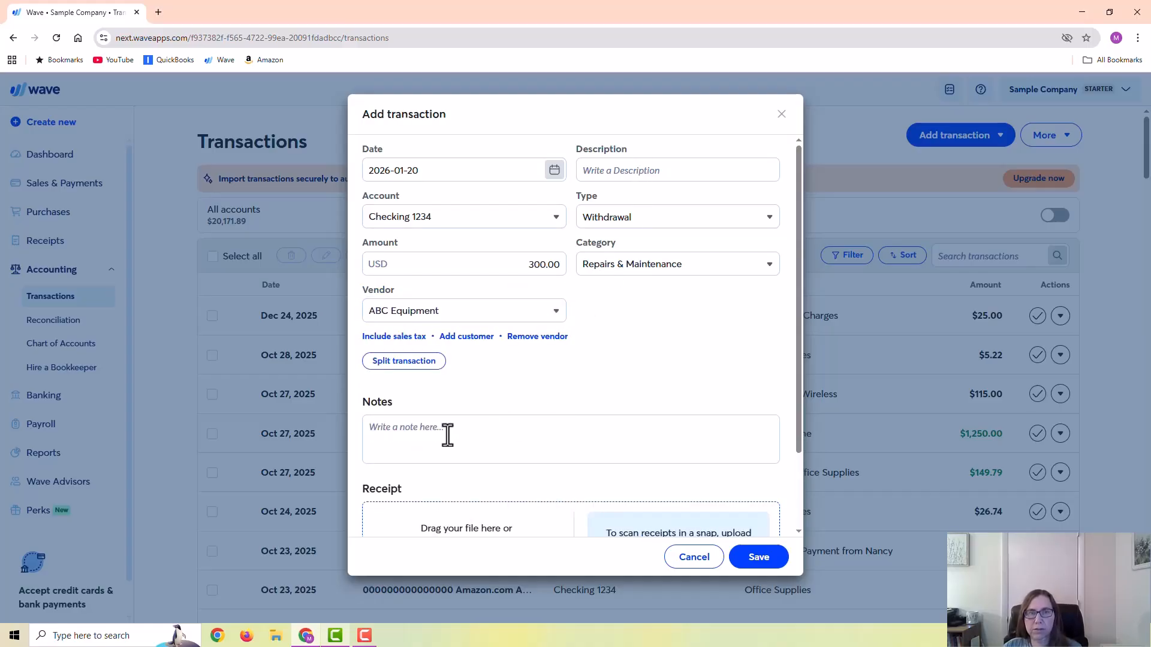
pyautogui.click(749, 559)
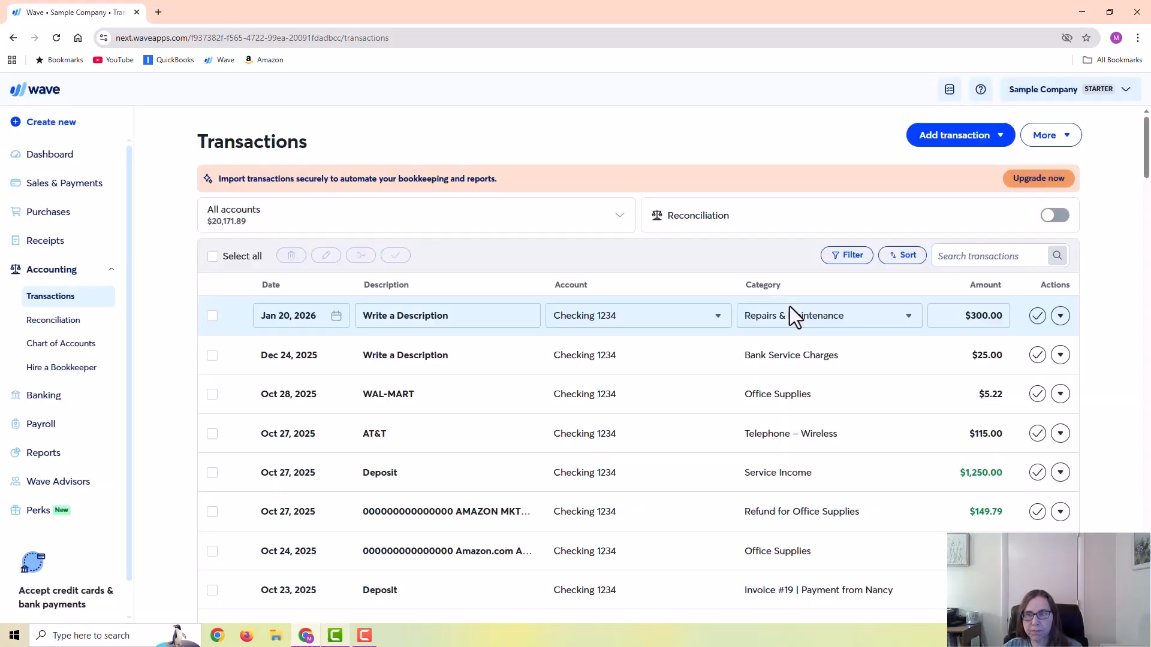
# - Show only the Checking 1234 transactions and examine the actions available for the Repairs & Maintenance withdrawal
pyautogui.click(335, 227)
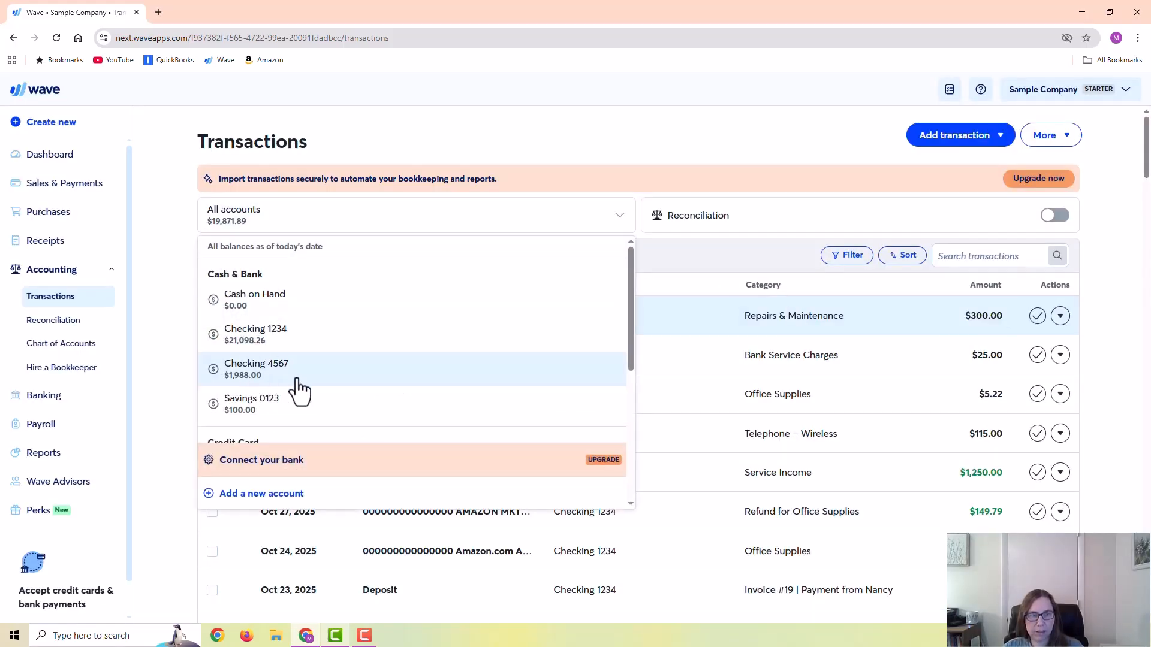
pyautogui.click(293, 344)
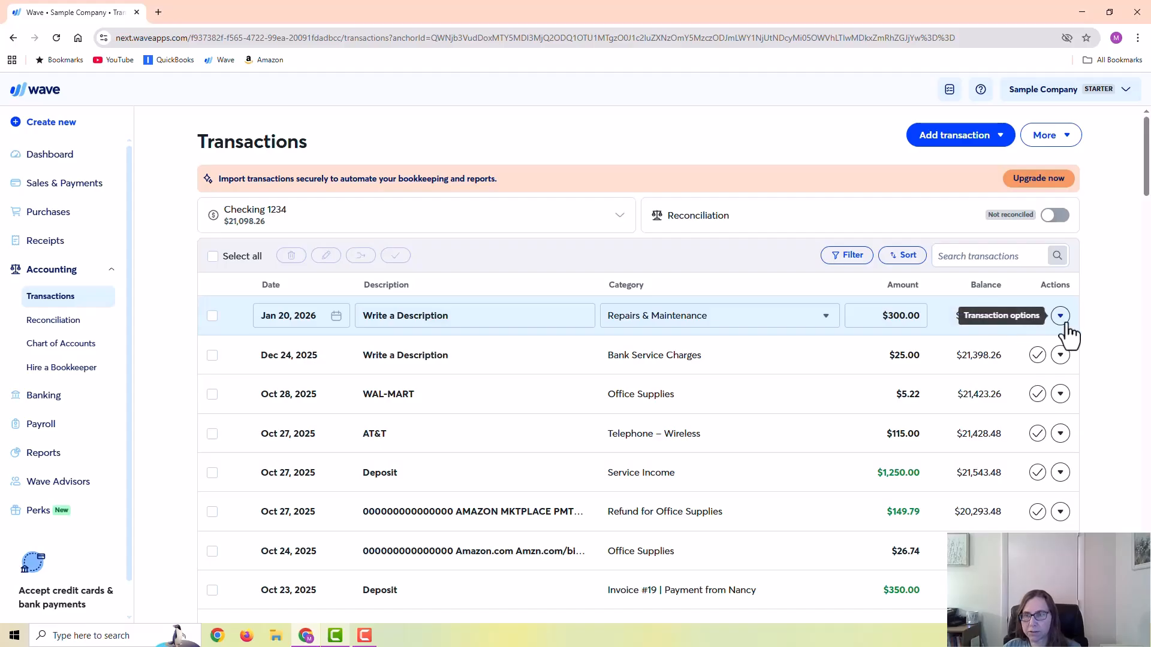
pyautogui.click(56, 397)
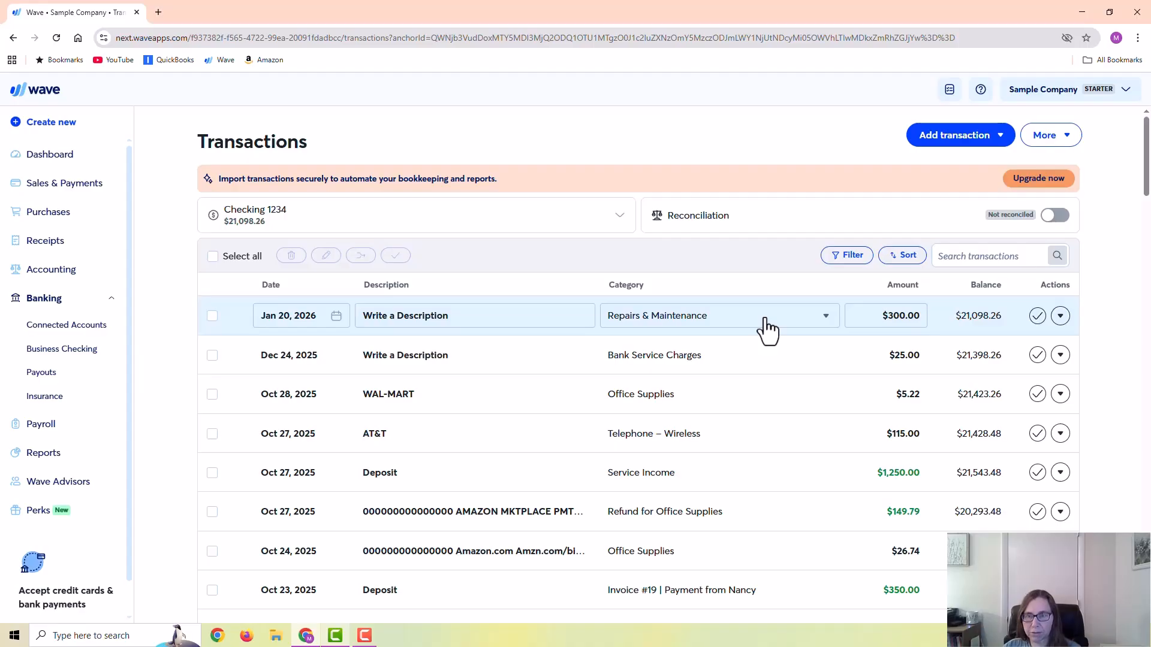
pyautogui.click(1060, 316)
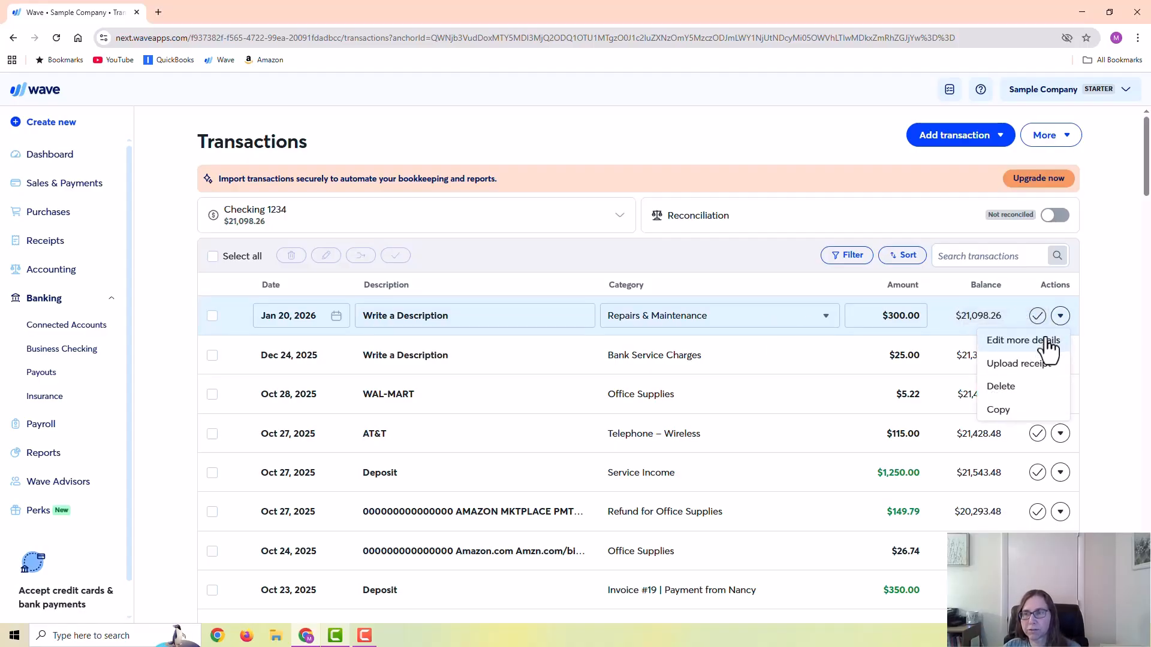
pyautogui.click(1096, 308)
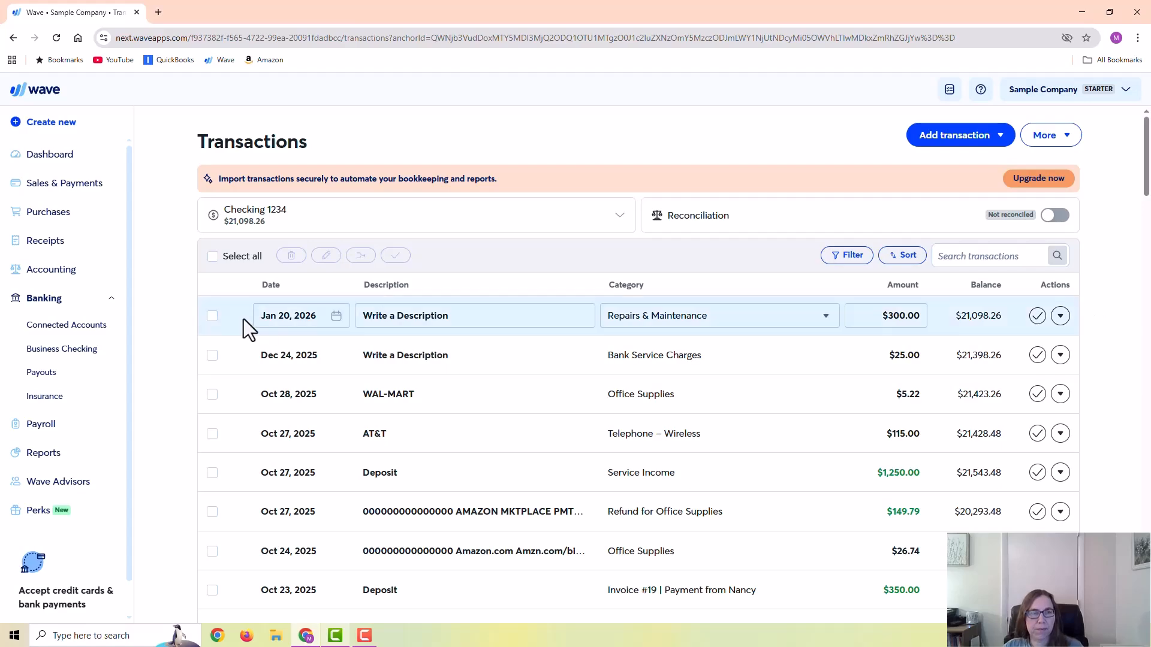
# - Create a new bill for the vendor ABC Equipment
pyautogui.click(44, 216)
pyautogui.click(35, 239)
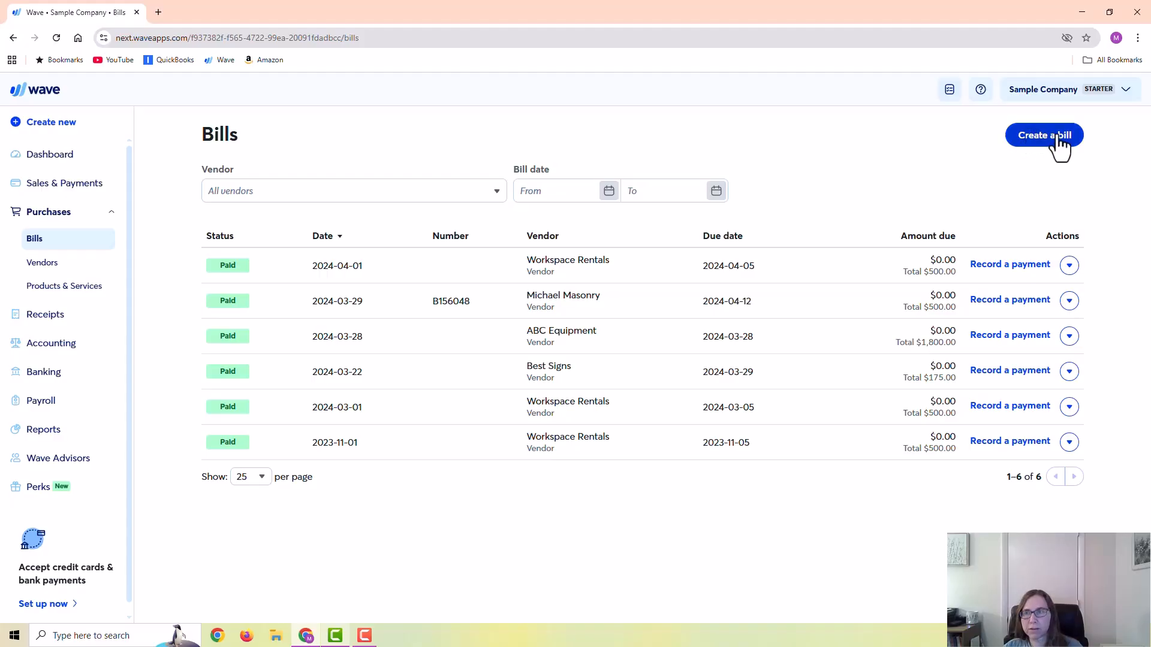
pyautogui.click(1028, 142)
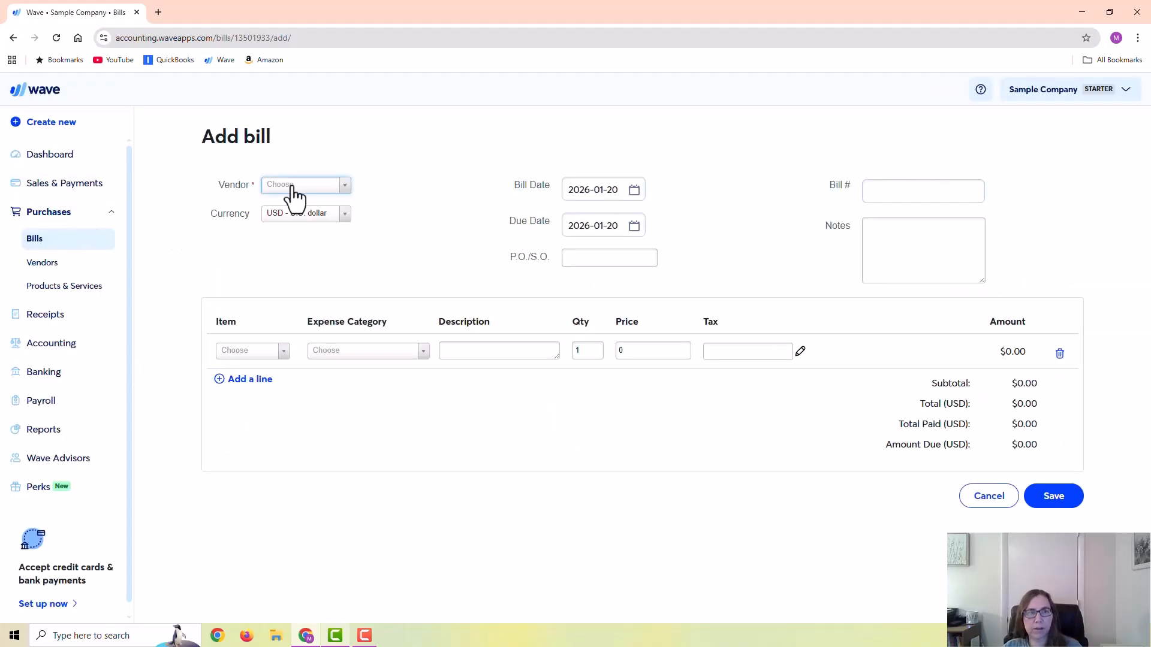
pyautogui.click(327, 184)
pyautogui.click(295, 237)
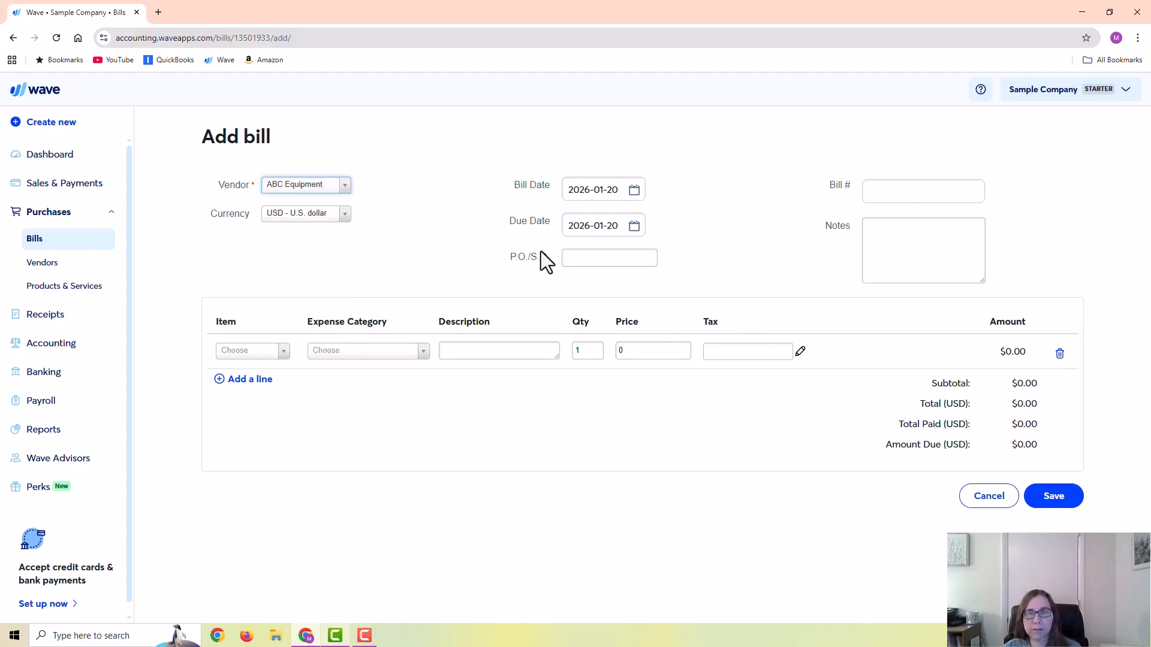
# - Set the bill date to 2026-01-01, the due date to 2026-01-30 and the bill number to INV456
pyautogui.click(640, 194)
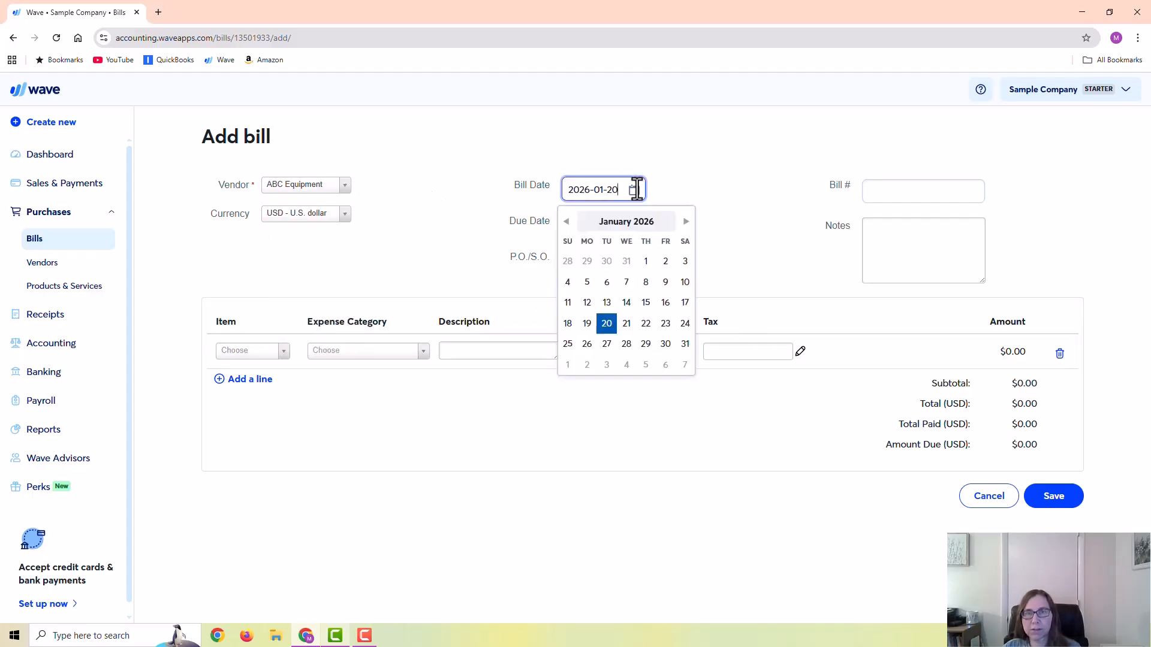
pyautogui.click(647, 260)
pyautogui.click(631, 228)
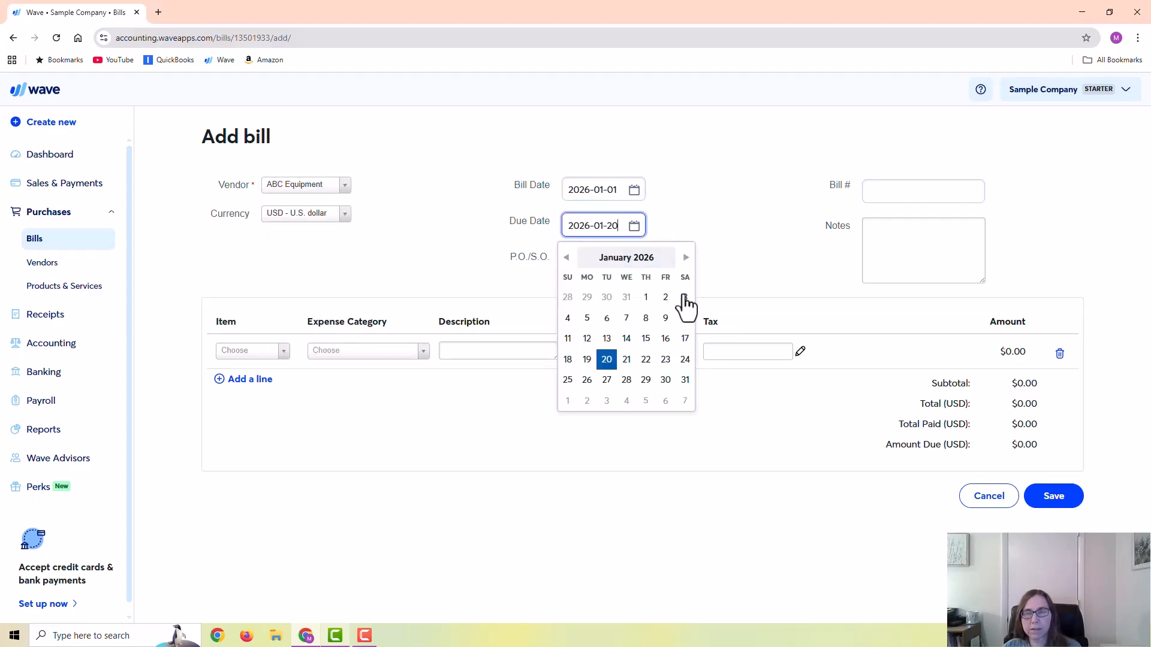
pyautogui.click(666, 379)
pyautogui.click(903, 197)
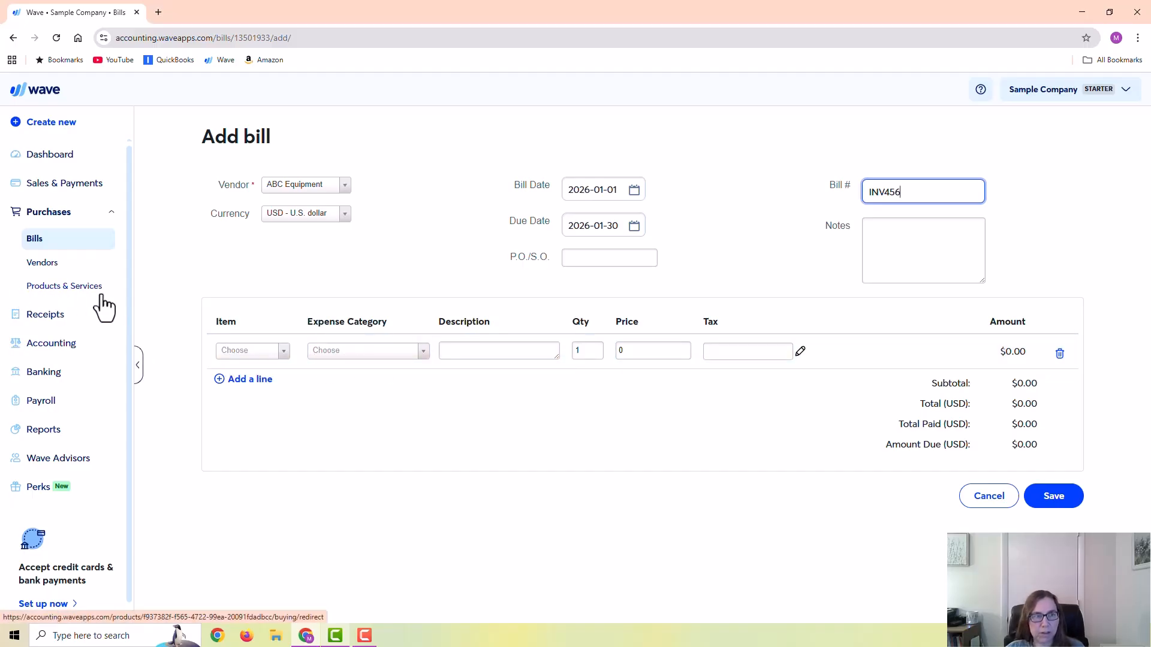
# - Add the Repairs & Maintenance item to the bill at a price of 250 and save the bill
pyautogui.click(367, 352)
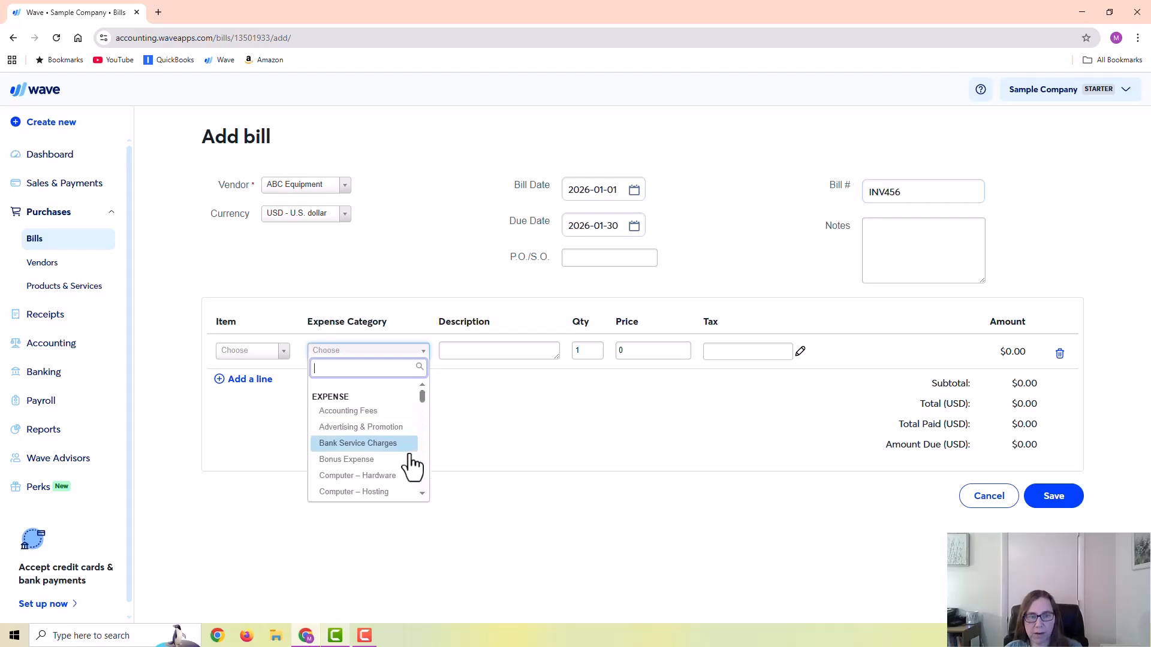
pyautogui.click(232, 352)
pyautogui.click(232, 352)
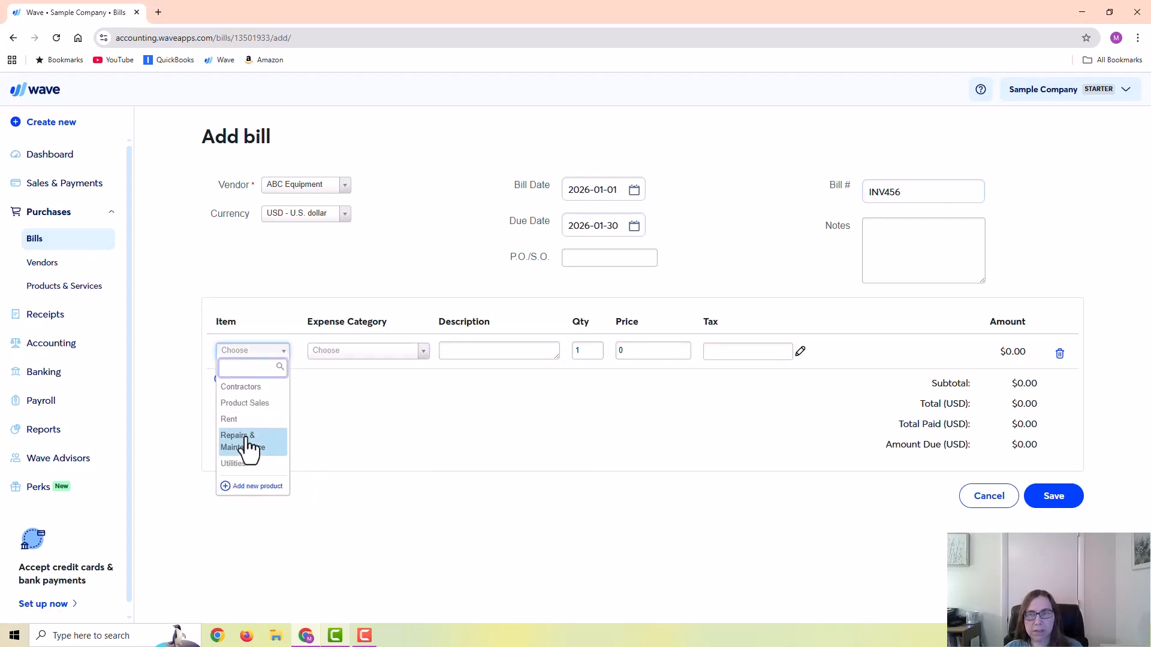
pyautogui.click(247, 443)
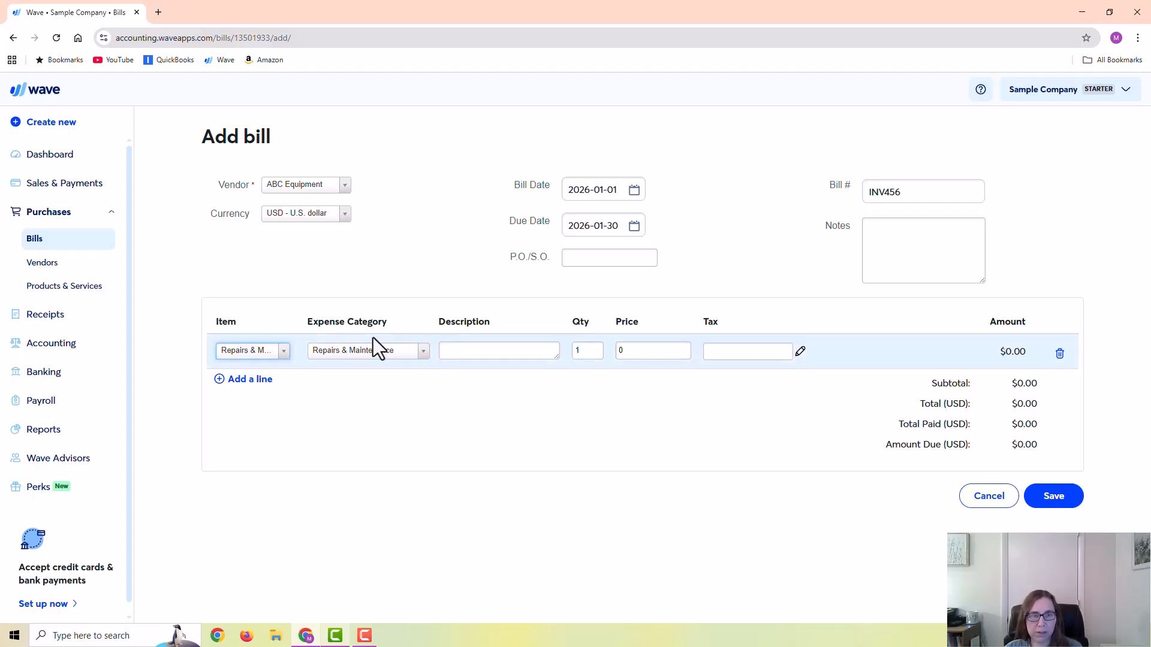
pyautogui.click(645, 356)
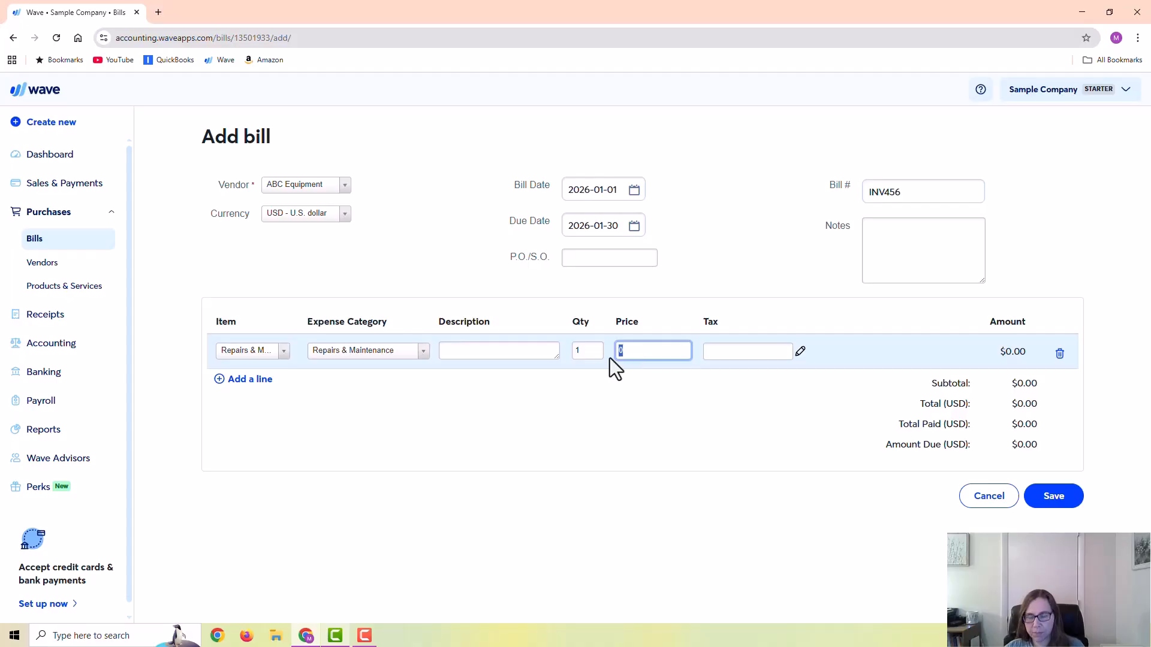
pyautogui.write('250')
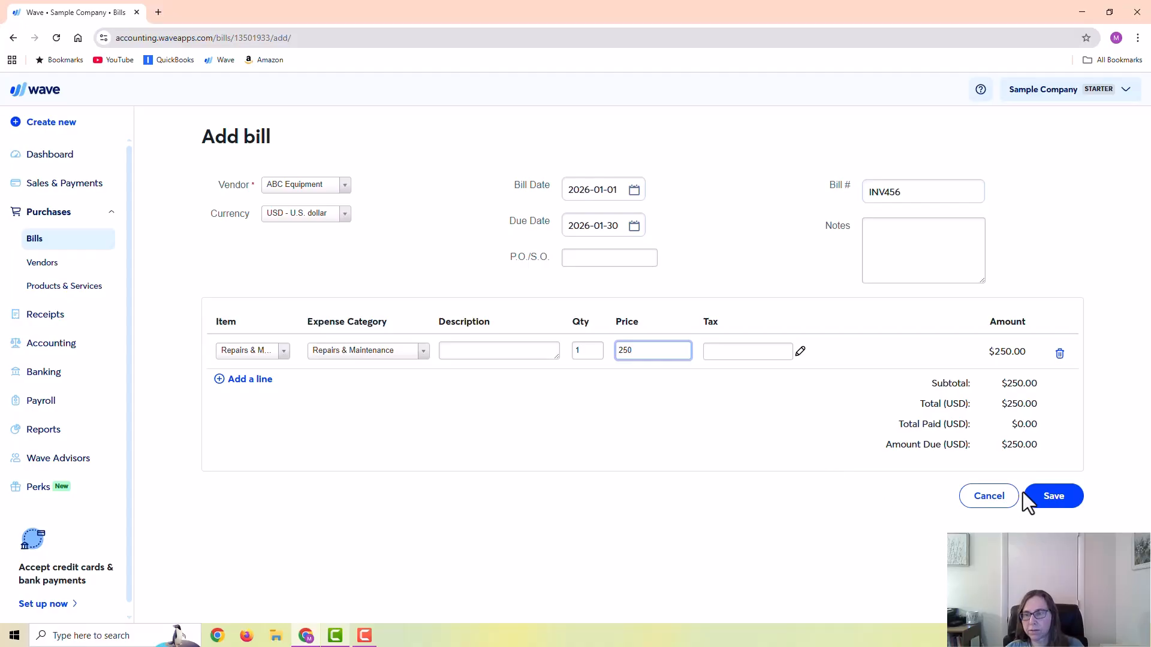
pyautogui.click(1054, 487)
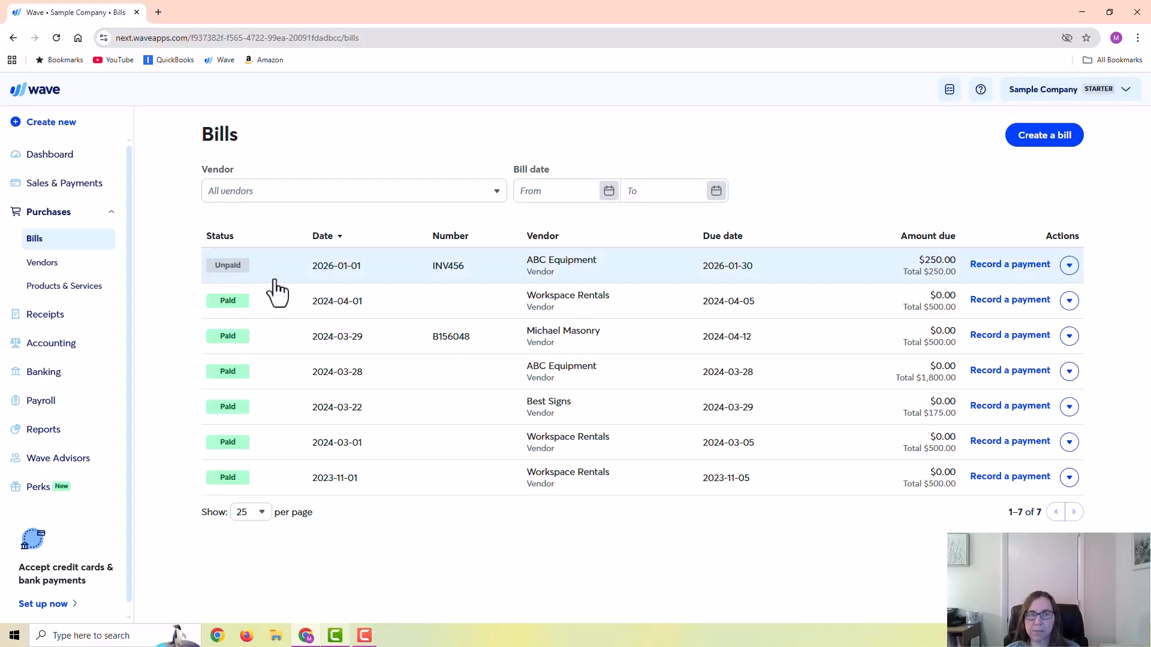
# - Fill in a check payment dated 2026-01-23 from Checking 1234 for bill INV456, and discard it without saving
pyautogui.click(1017, 266)
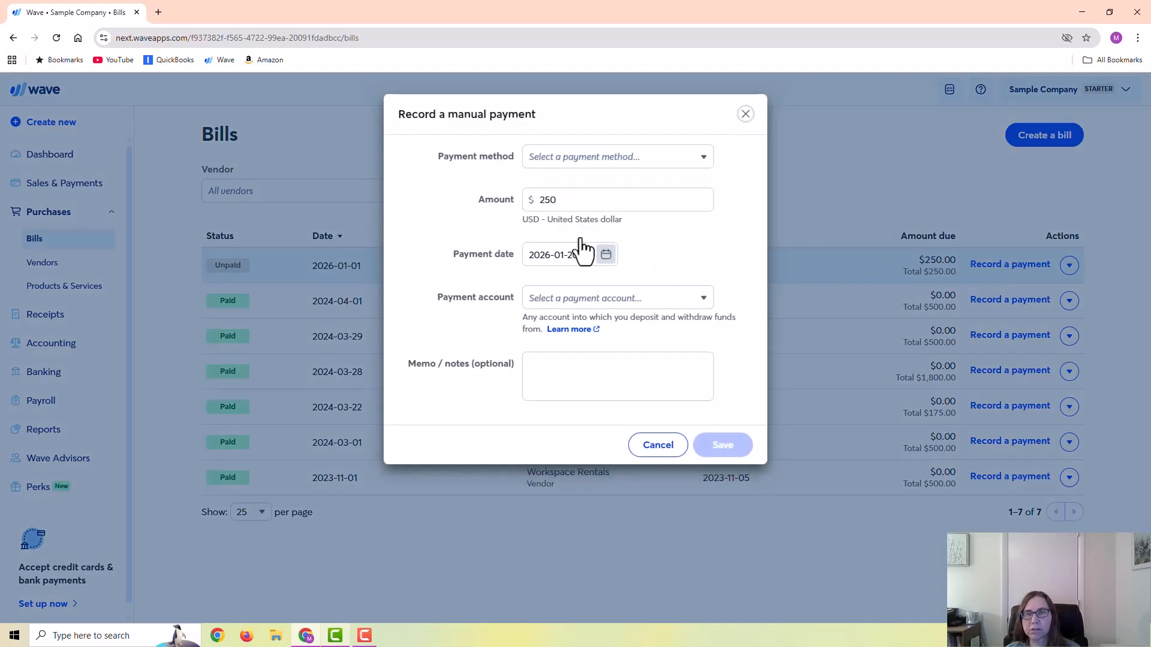
pyautogui.click(593, 158)
pyautogui.click(547, 226)
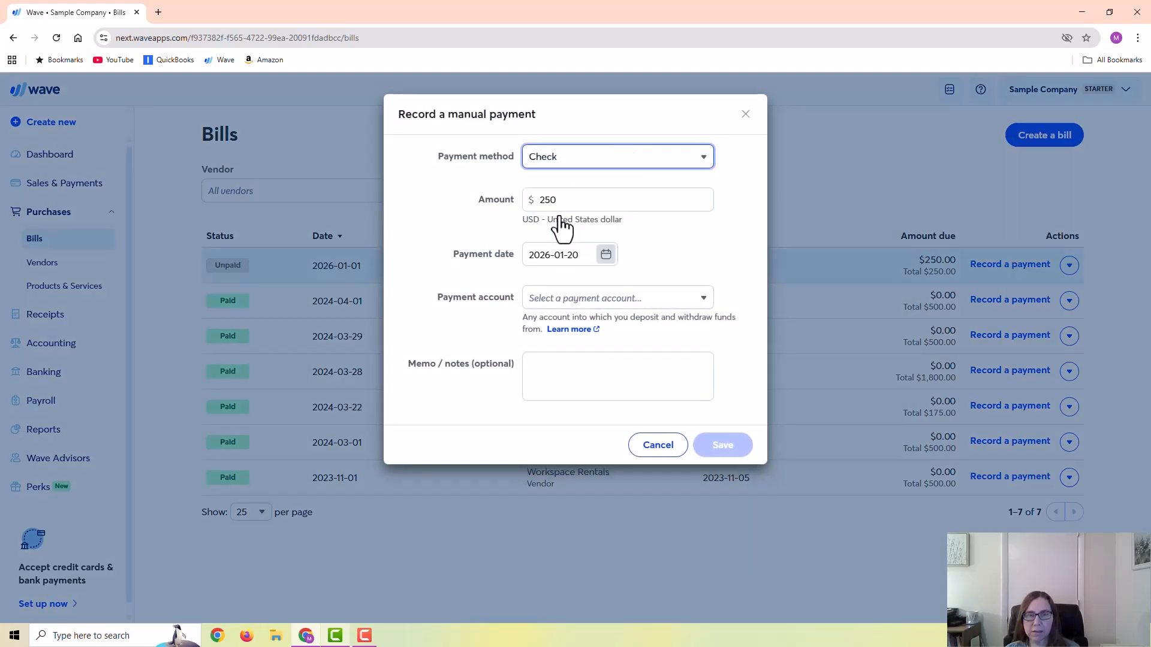
pyautogui.click(606, 259)
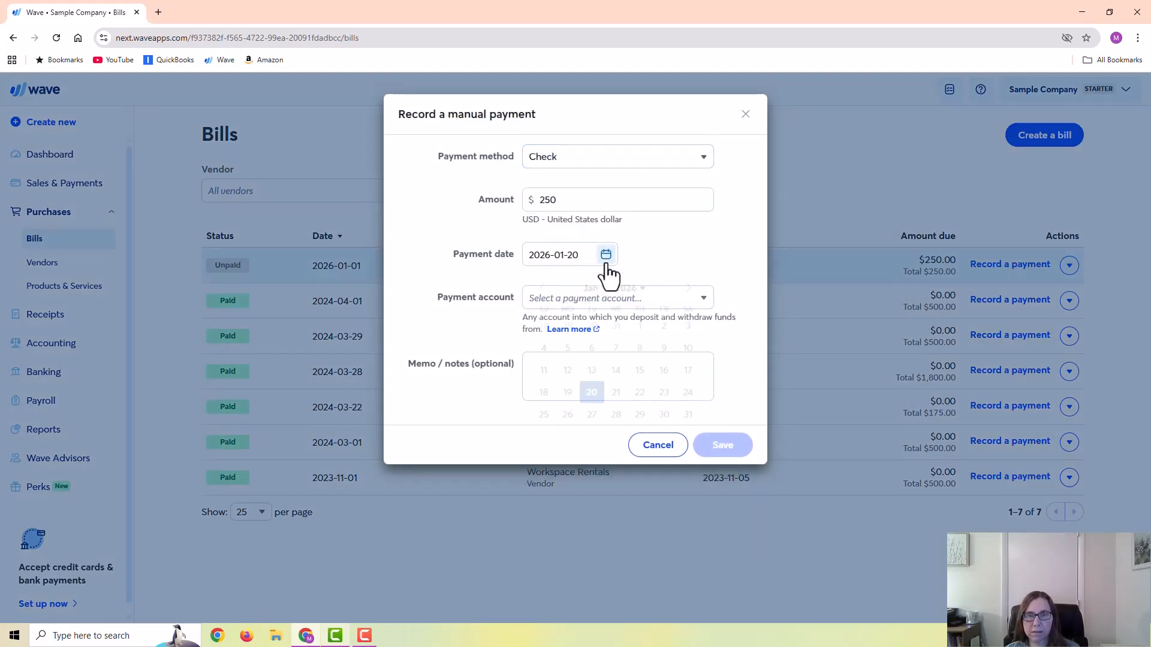
pyautogui.click(663, 392)
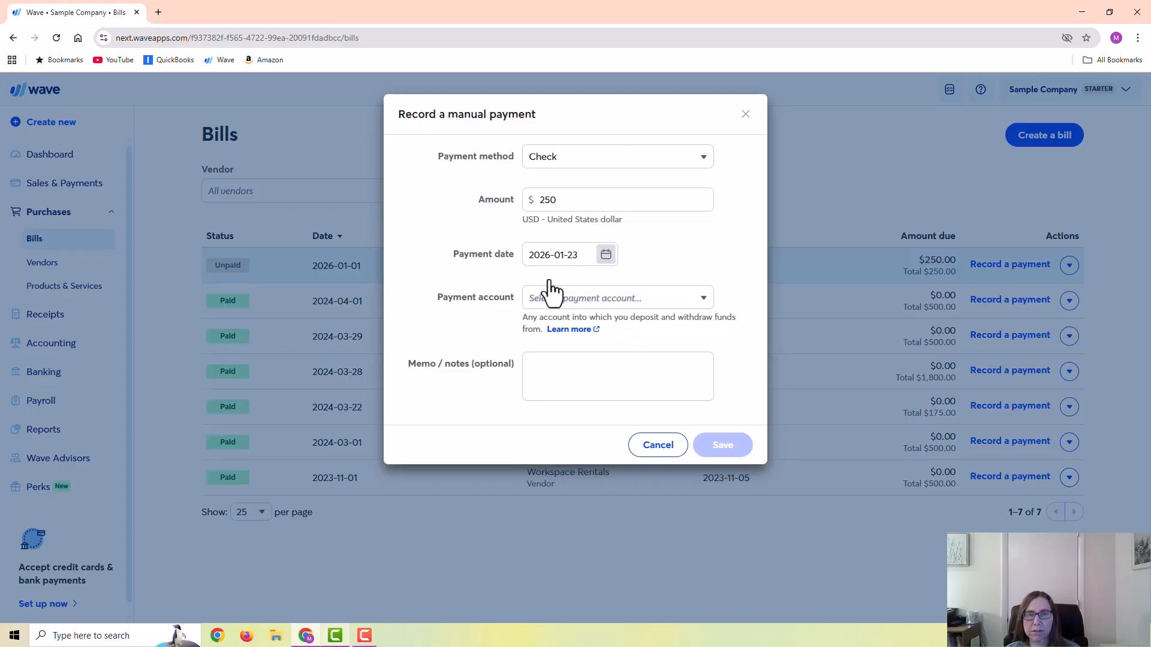
pyautogui.click(577, 300)
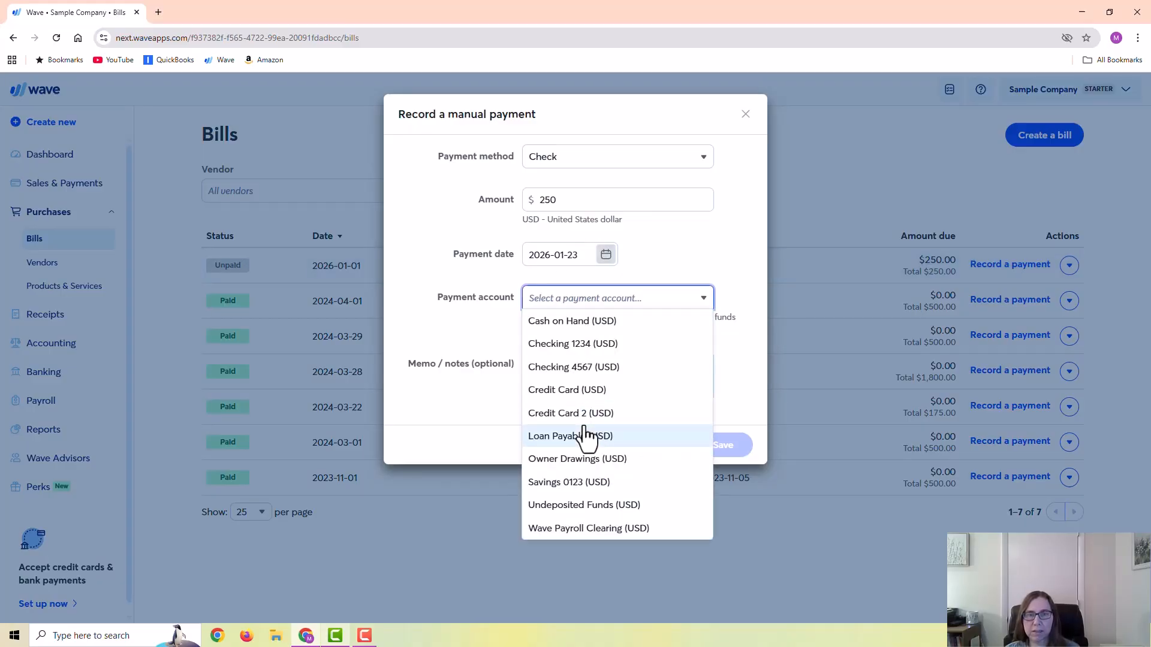
pyautogui.click(582, 344)
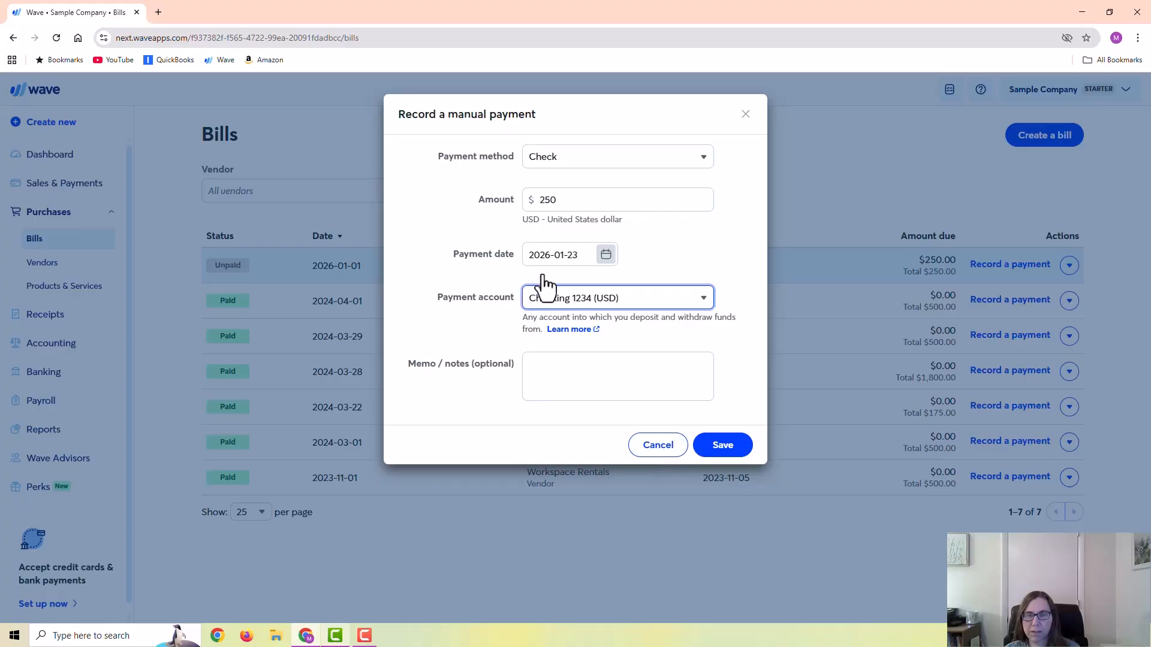
pyautogui.click(658, 445)
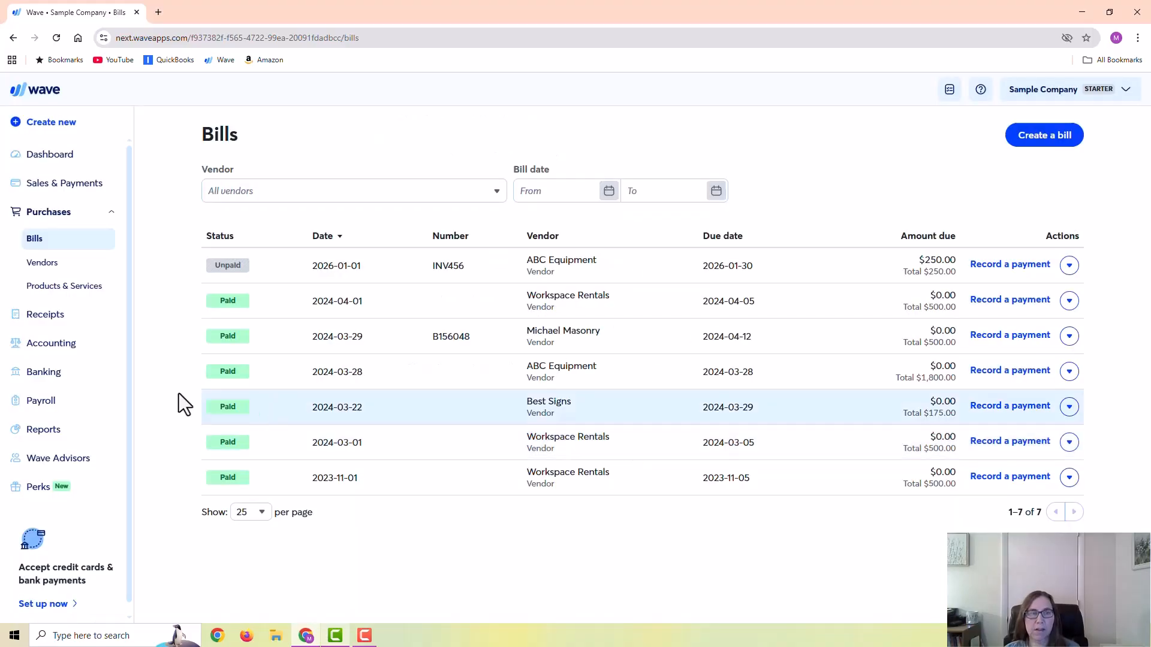
# - Check which transaction types can be added on the Transactions page, and return to the bills list
pyautogui.click(51, 342)
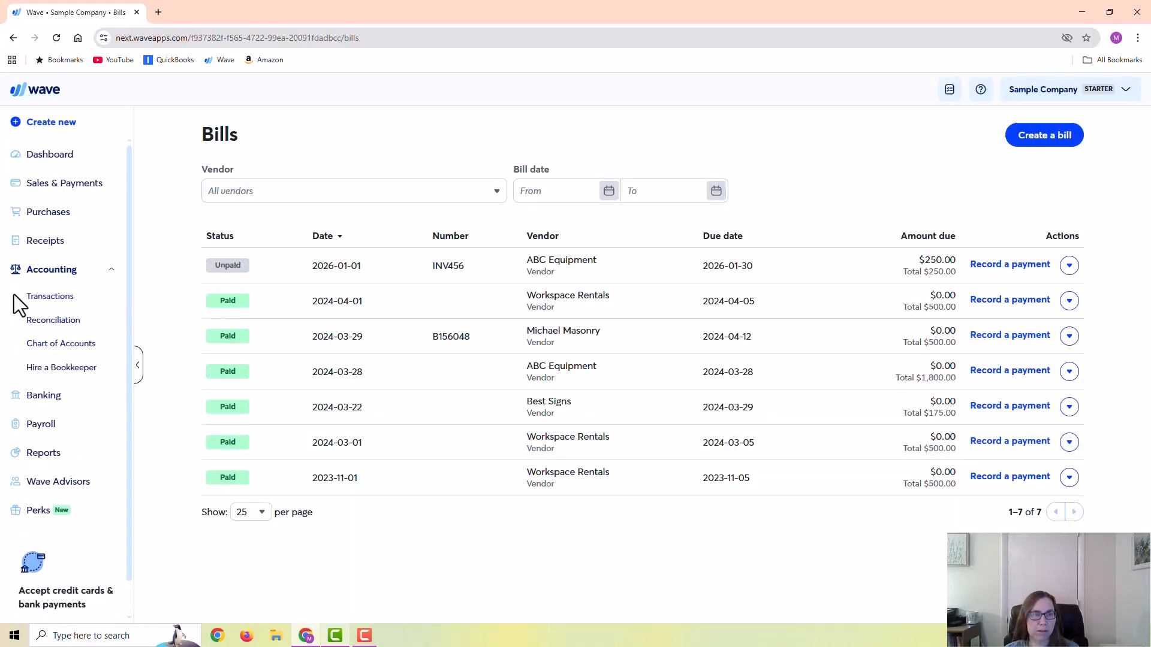
pyautogui.click(54, 298)
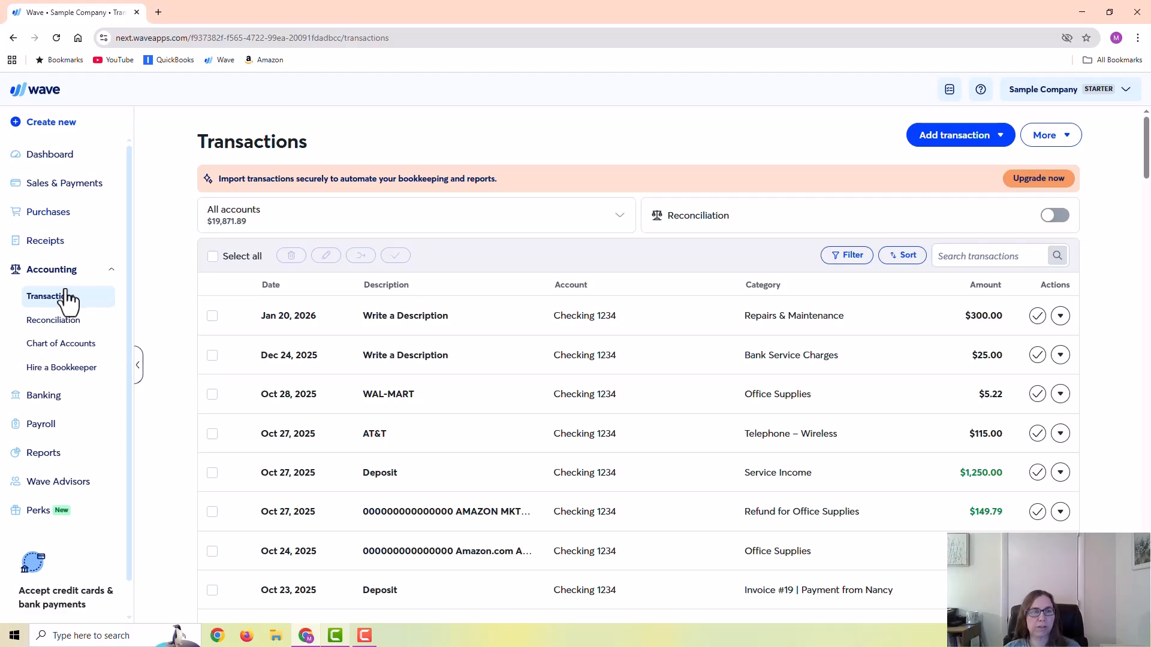
pyautogui.click(970, 142)
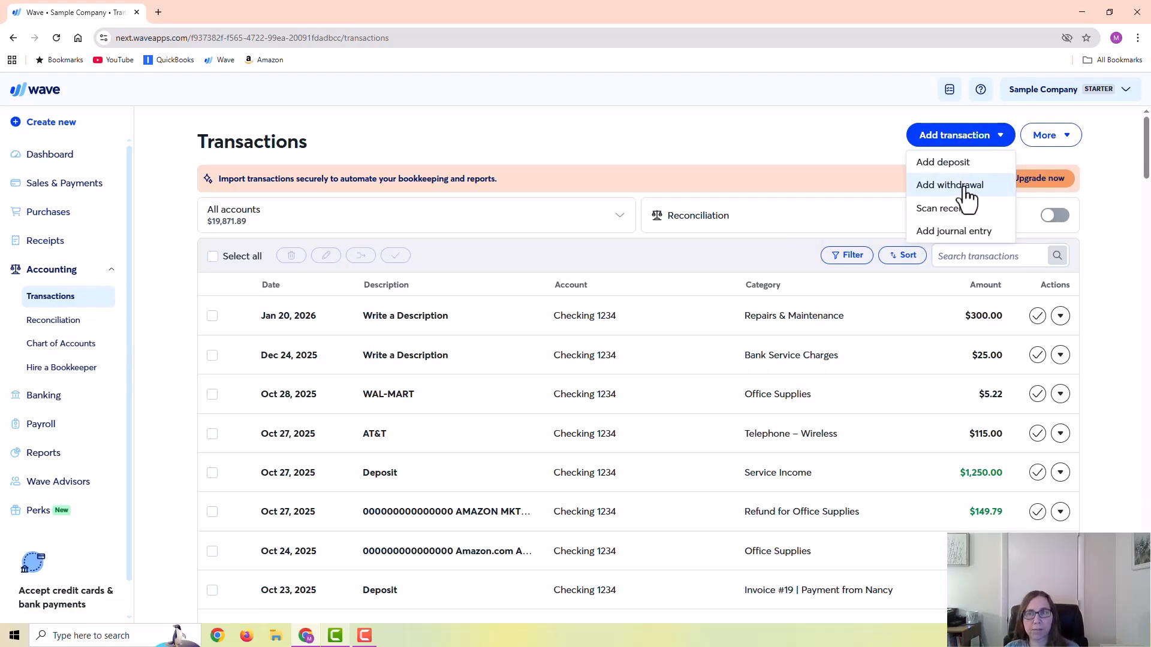
pyautogui.click(47, 213)
pyautogui.click(35, 239)
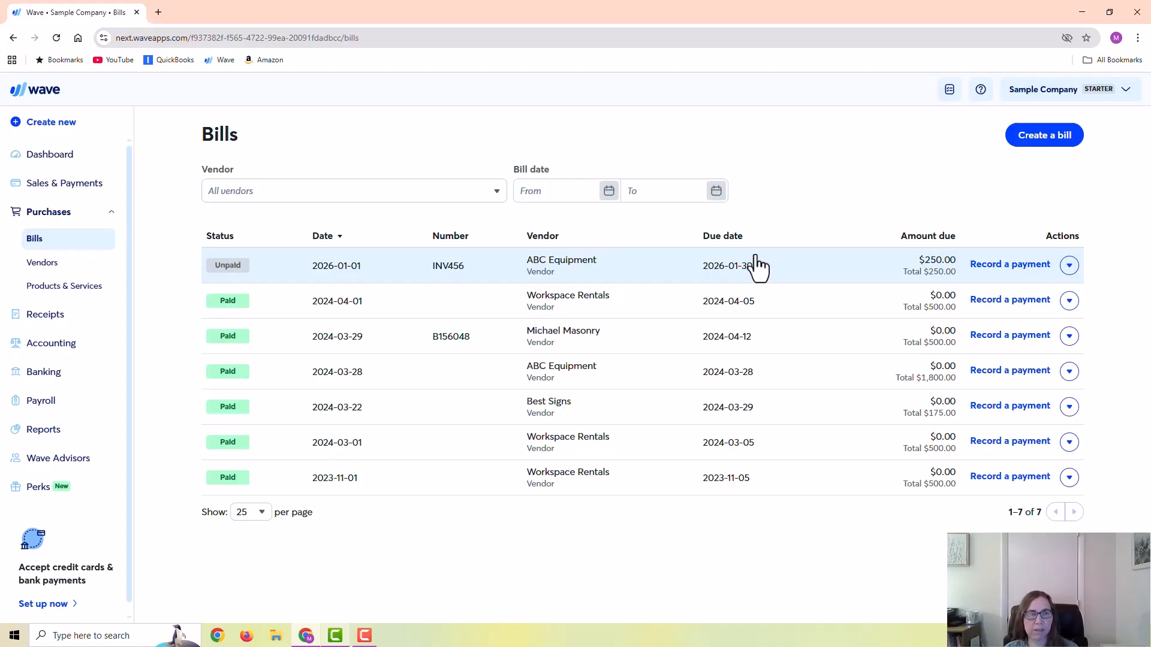
# - Review the options for adding a transaction once more and look through the older entries in the transactions list
pyautogui.click(57, 344)
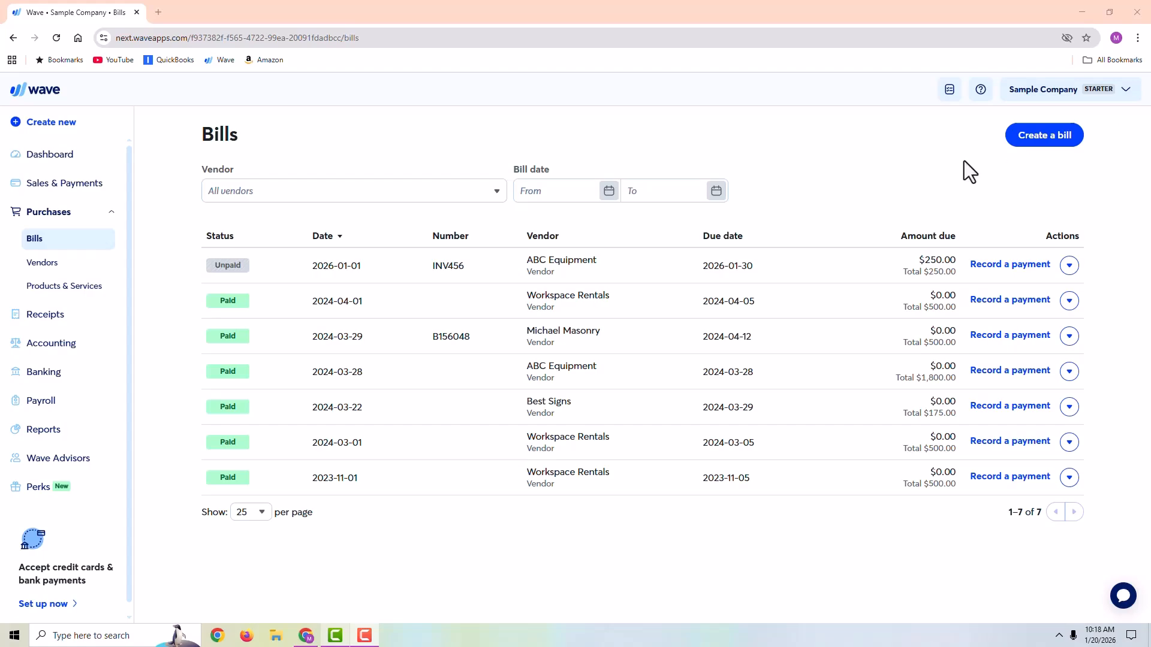
pyautogui.click(40, 345)
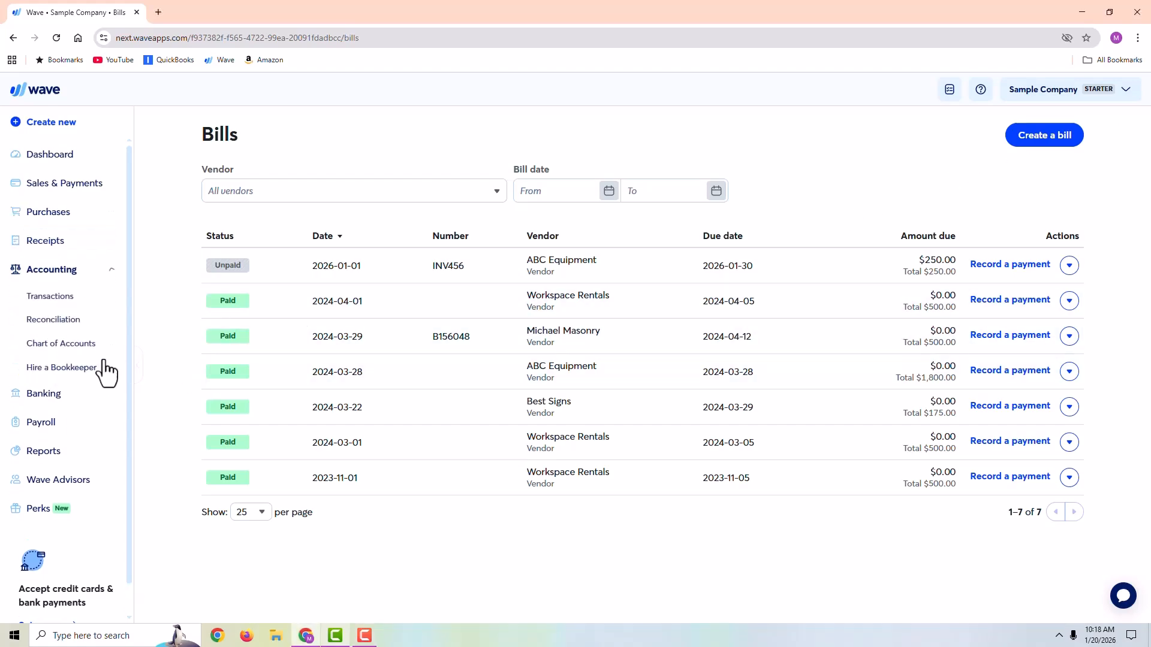
pyautogui.click(57, 299)
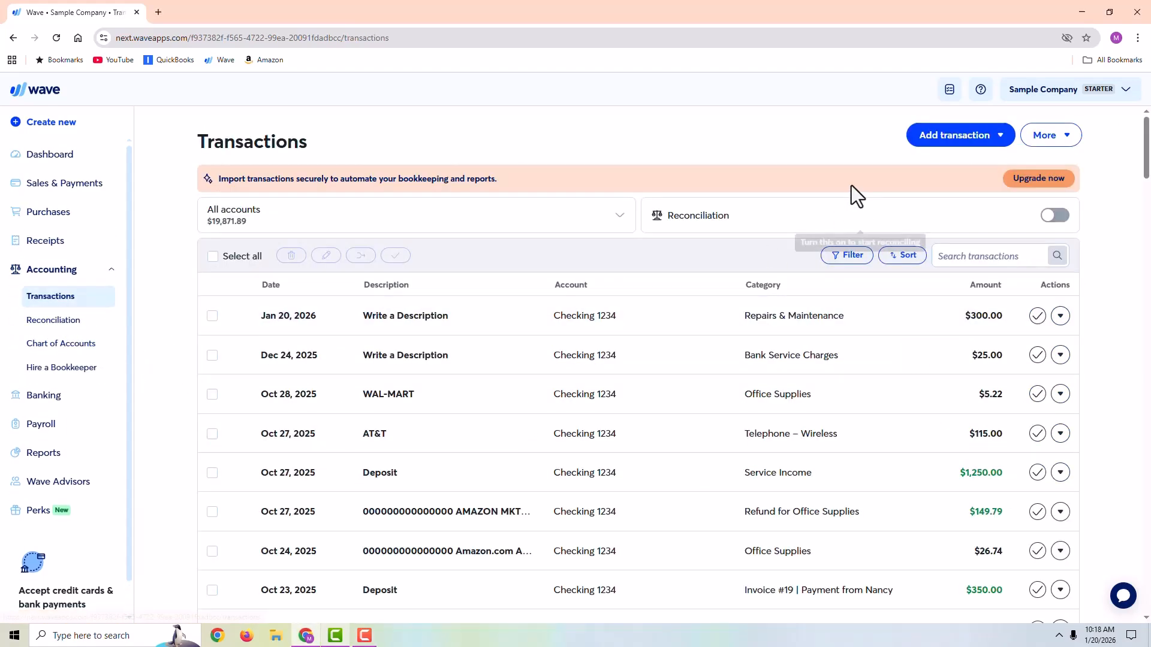
pyautogui.click(949, 142)
pyautogui.click(744, 145)
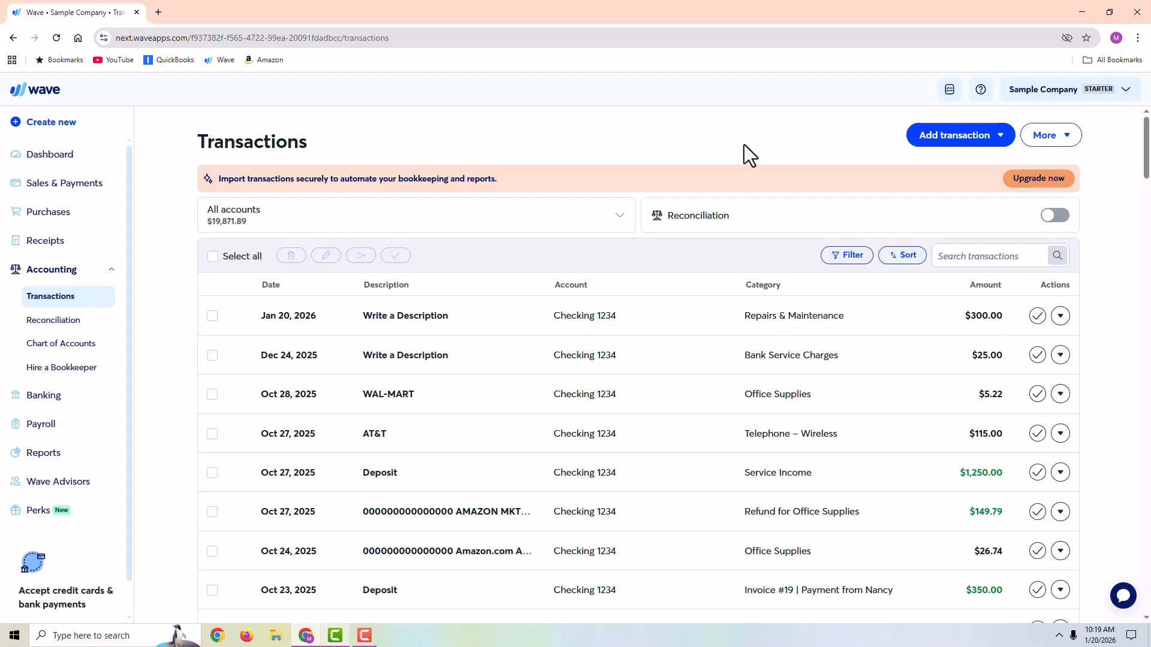
pyautogui.scroll(-10, 471, 244)
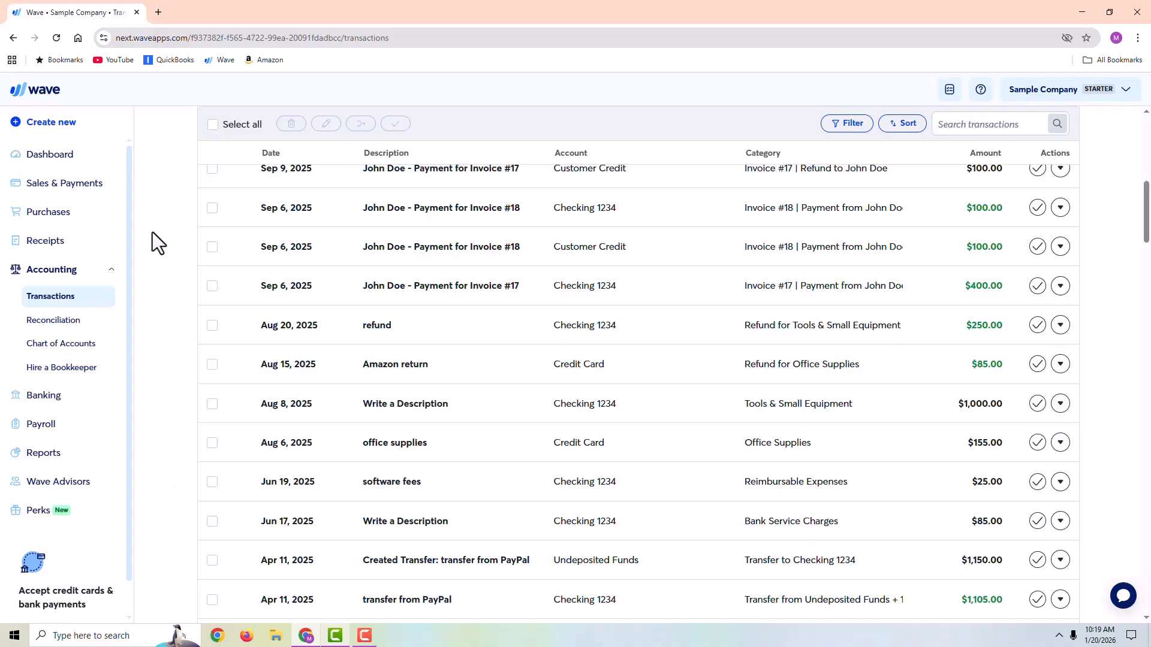
# - Open the paid bill dated 2024-03-29 from the bills list and examine its notes and line item description
pyautogui.click(55, 213)
pyautogui.click(36, 240)
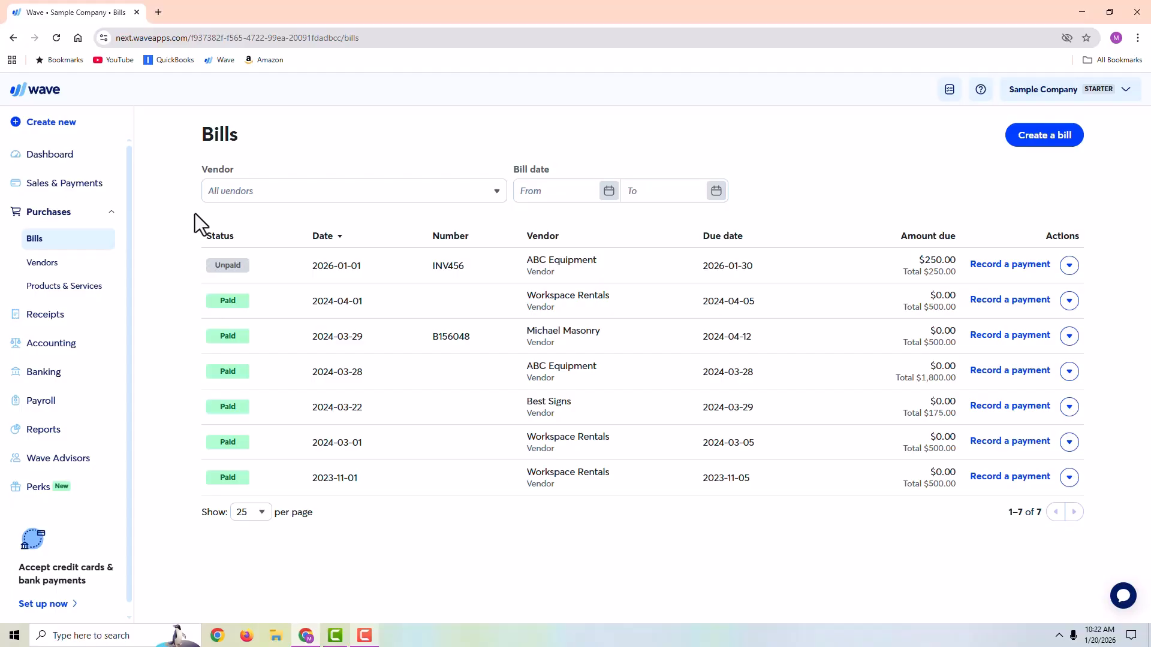
pyautogui.click(566, 338)
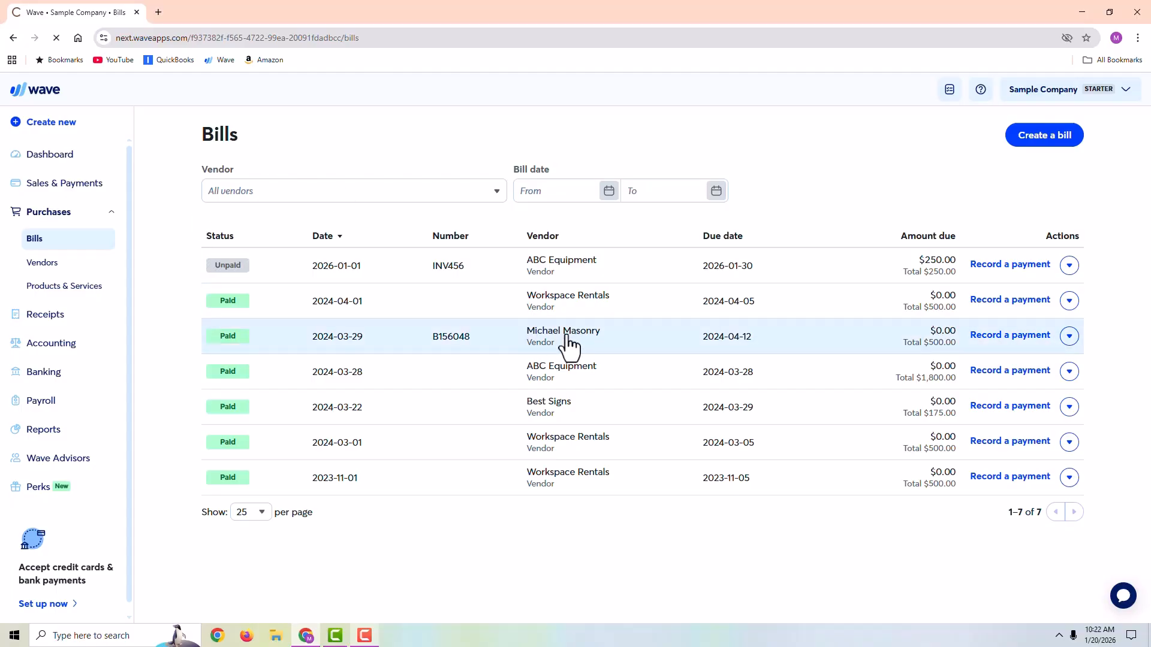
pyautogui.click(548, 333)
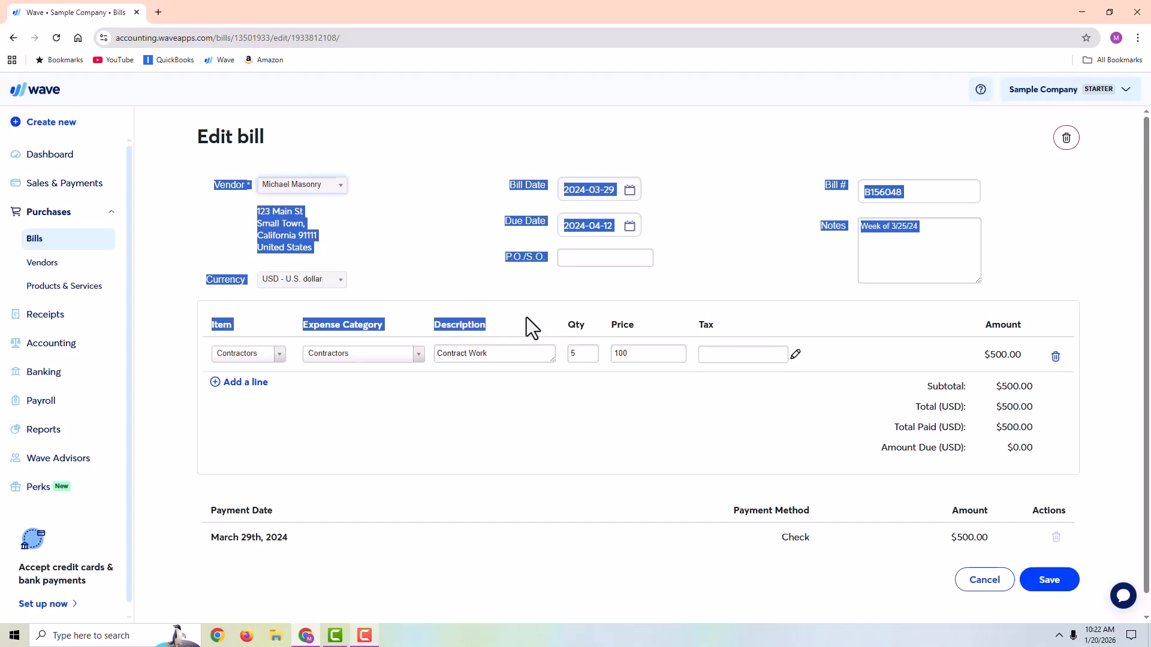
pyautogui.click(397, 368)
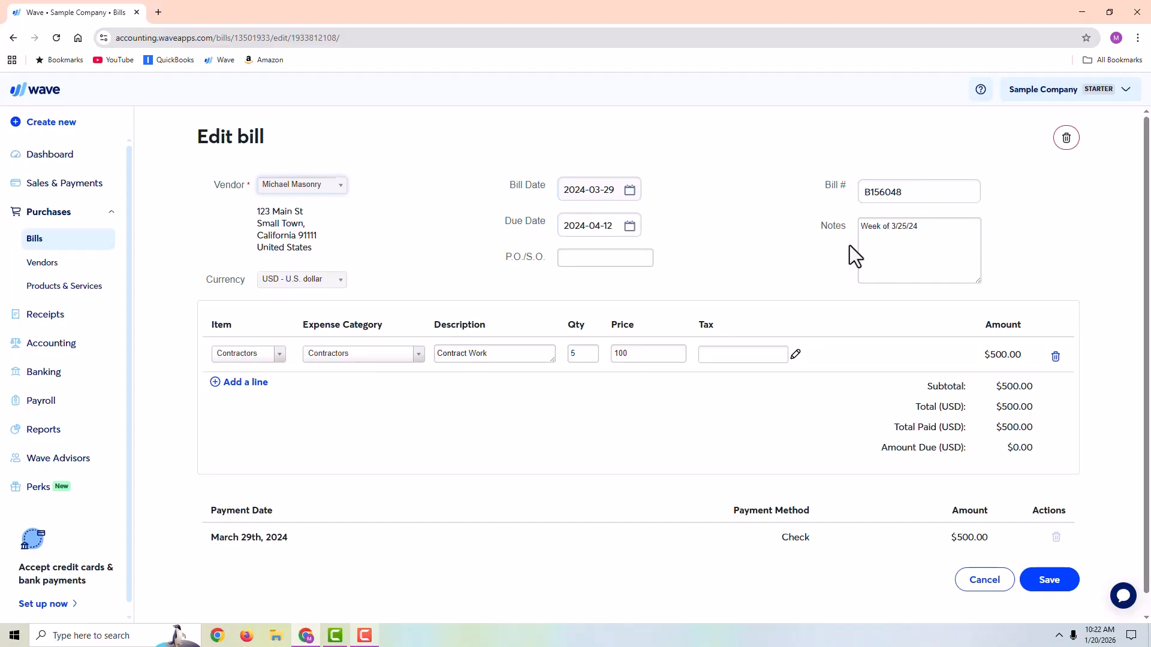
pyautogui.moveTo(948, 232); pyautogui.dragTo(841, 229)
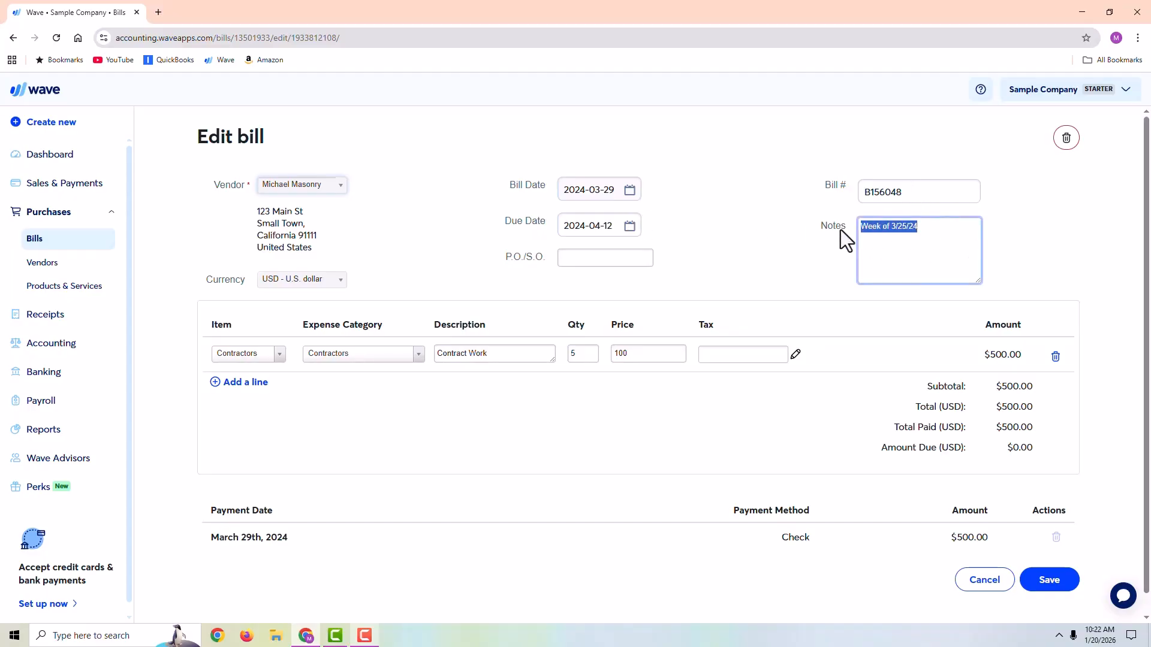
pyautogui.click(519, 353)
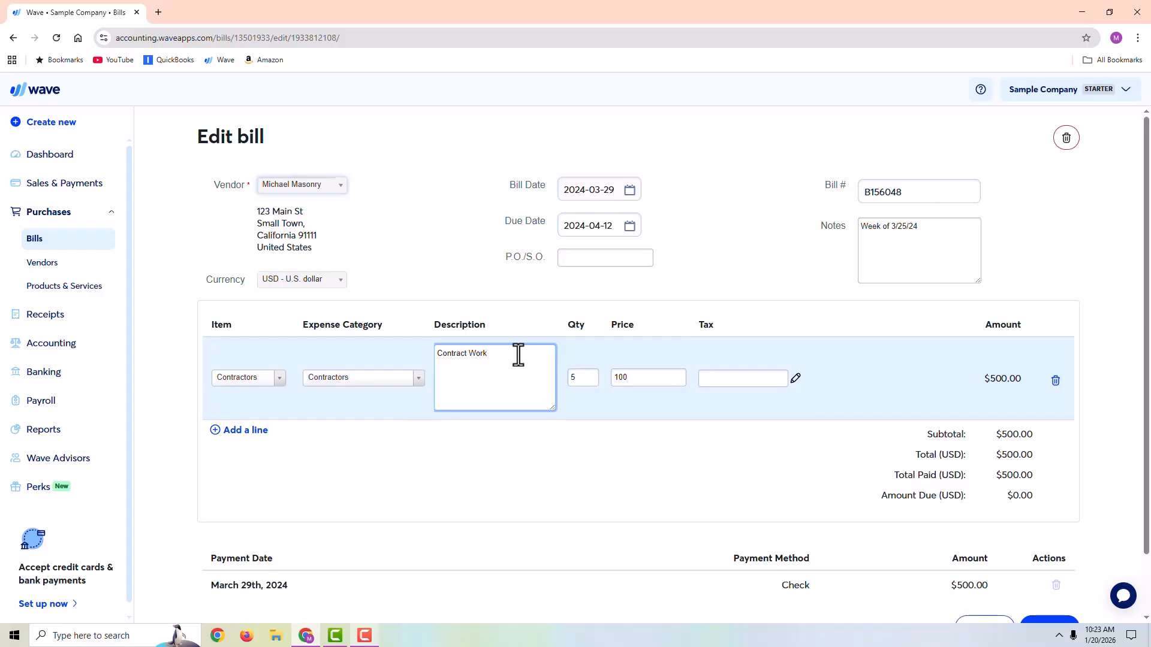
pyautogui.click(567, 477)
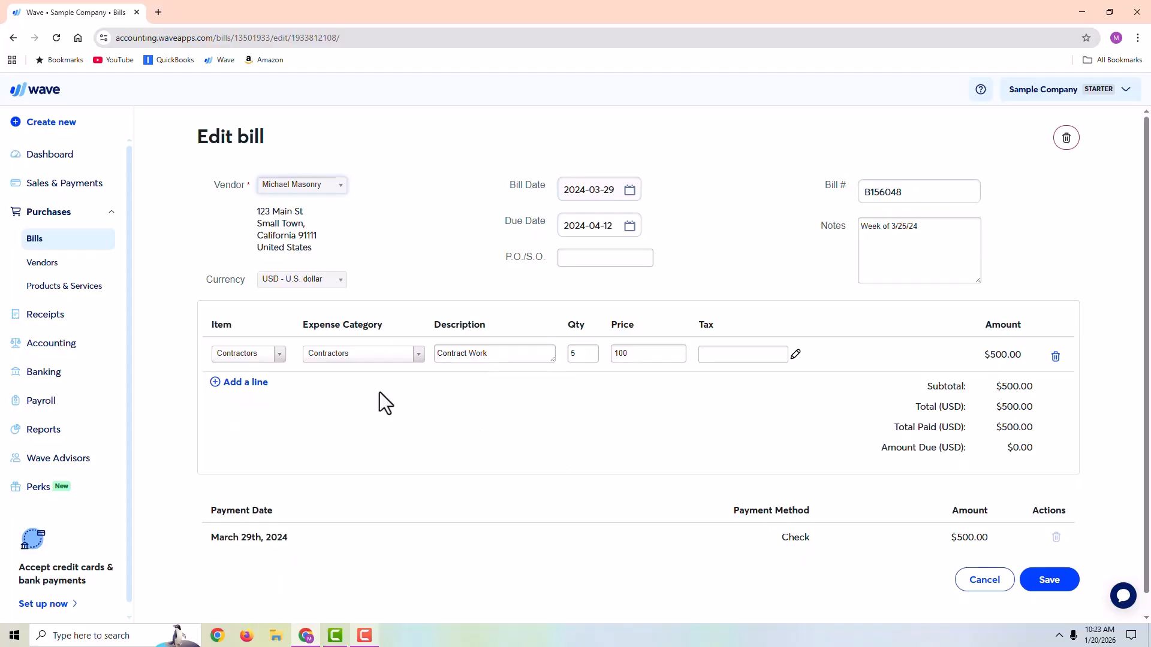
# - Examine the open bill's number and payment date, and leave the bill without saving
pyautogui.click(63, 345)
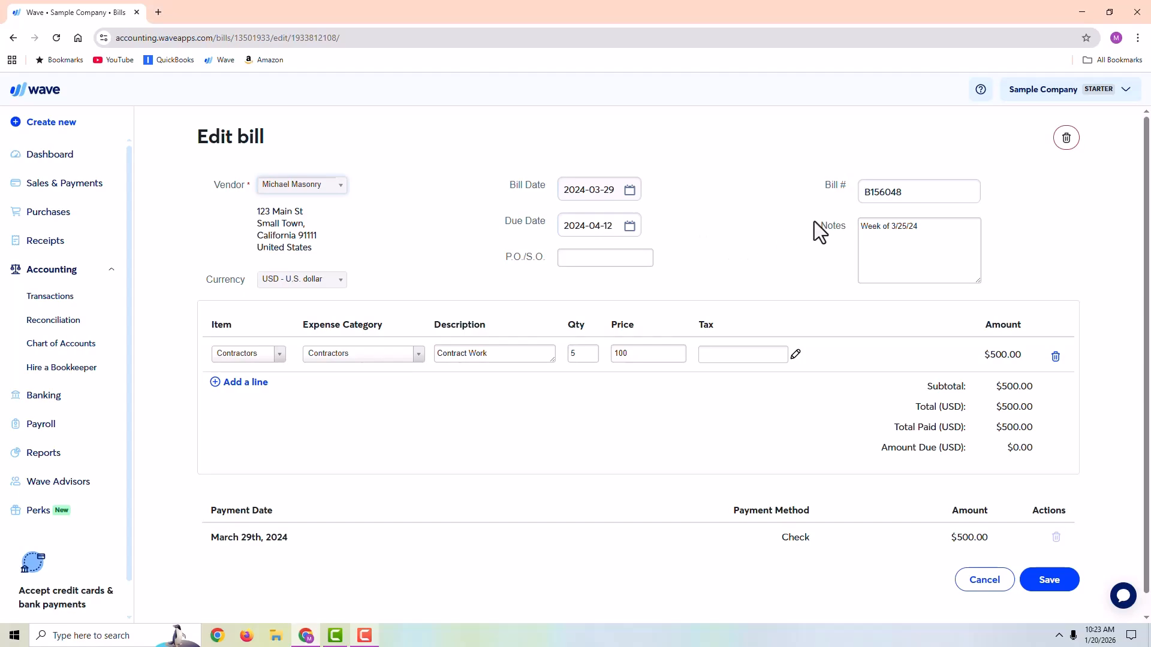
pyautogui.moveTo(905, 193); pyautogui.dragTo(870, 195)
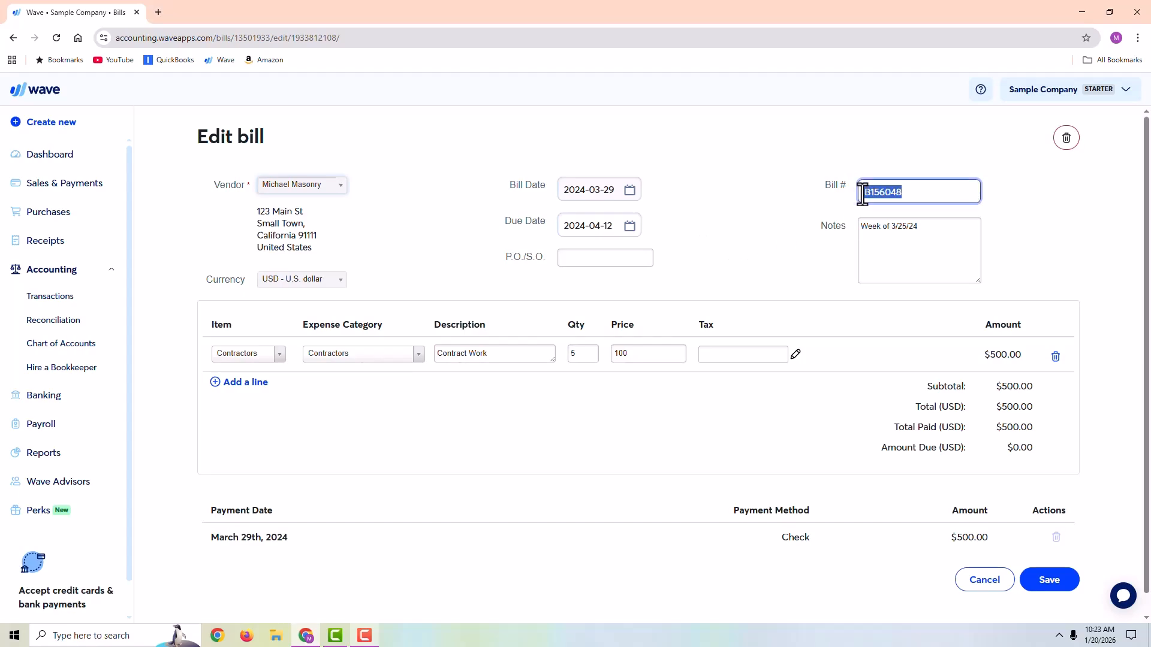
pyautogui.click(904, 195)
pyautogui.moveTo(310, 535); pyautogui.dragTo(221, 532)
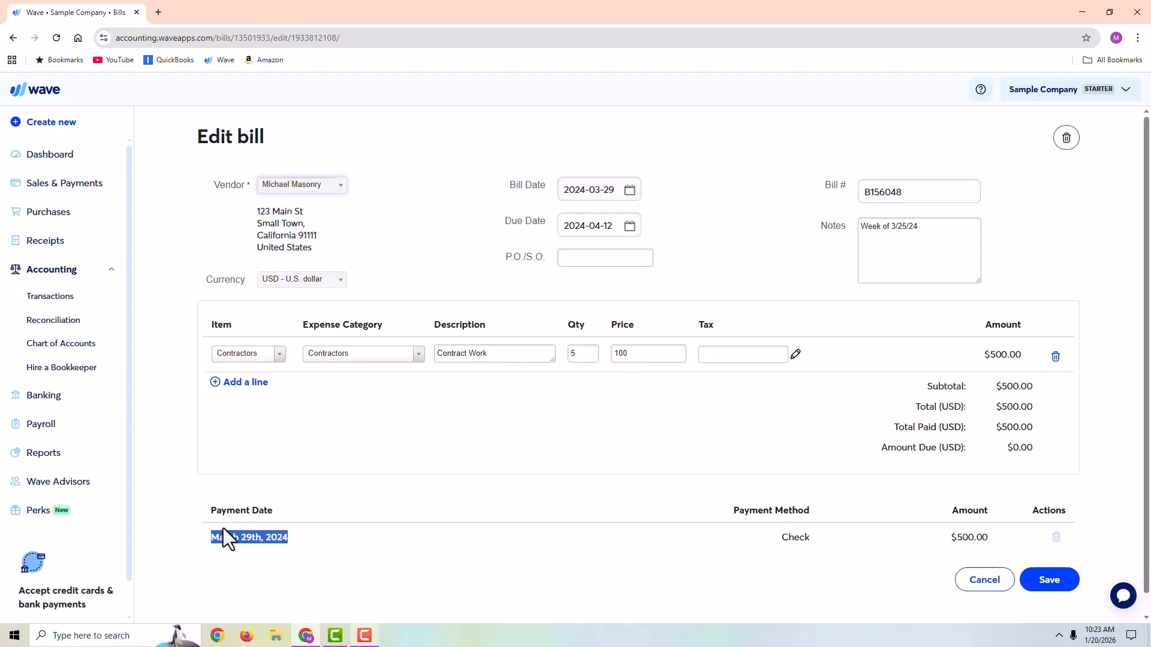
pyautogui.click(405, 544)
pyautogui.click(985, 579)
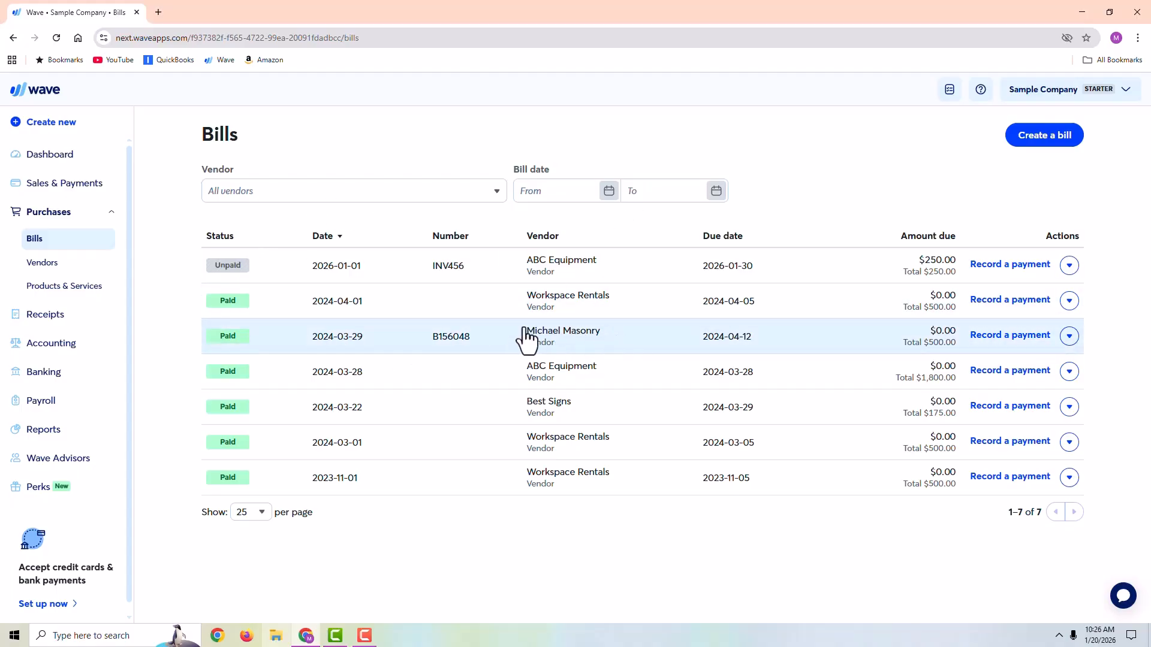
# - Filter the bills list by the masonry vendor and clear the filter to show all vendors
pyautogui.click(286, 193)
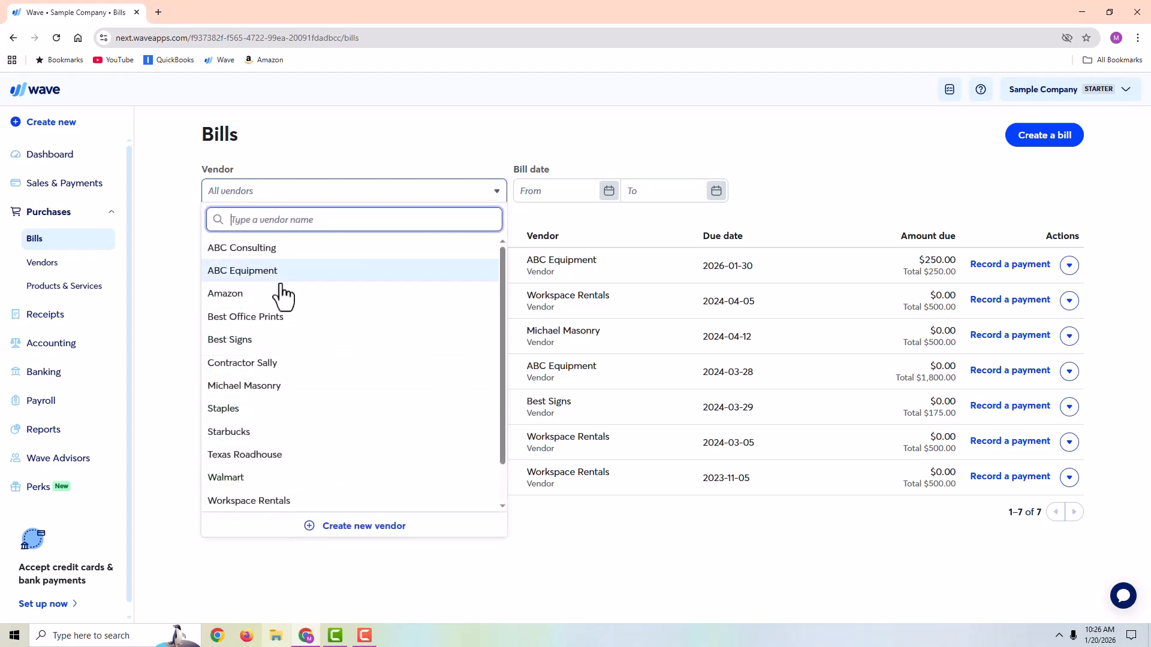
pyautogui.click(309, 388)
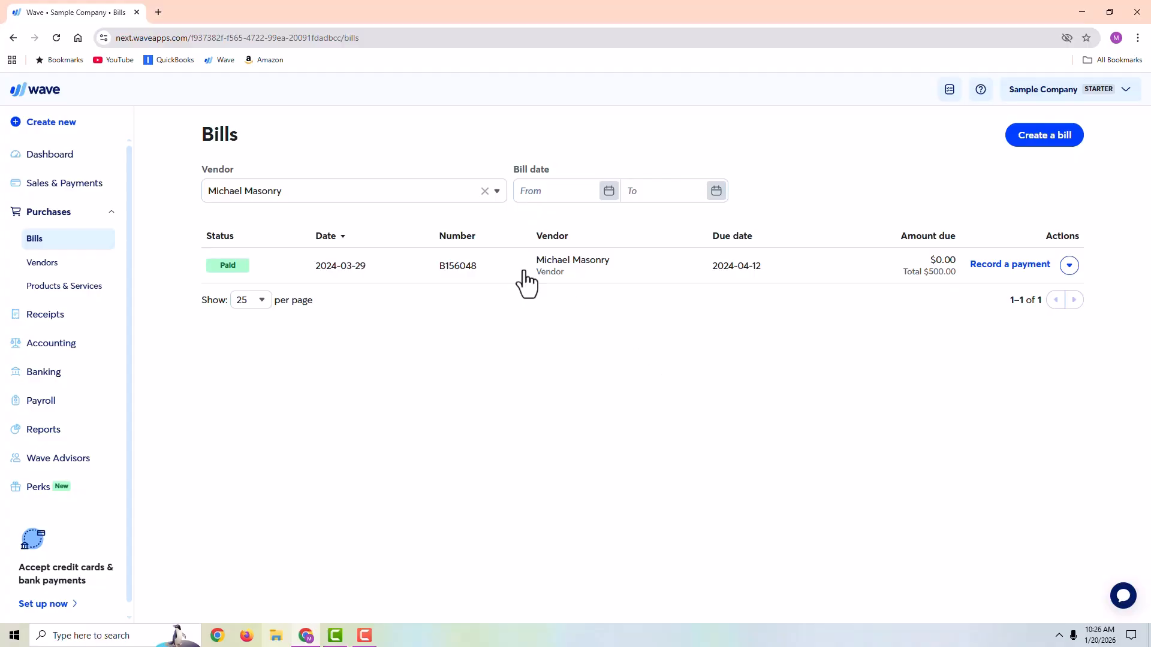
pyautogui.click(483, 192)
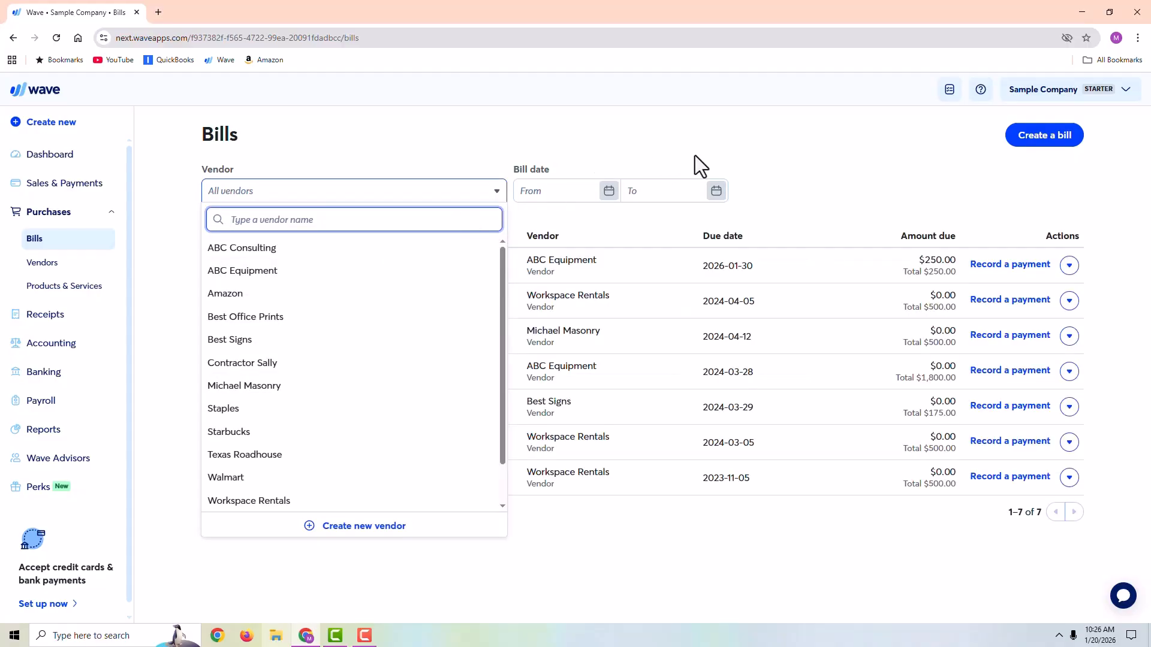
pyautogui.click(868, 180)
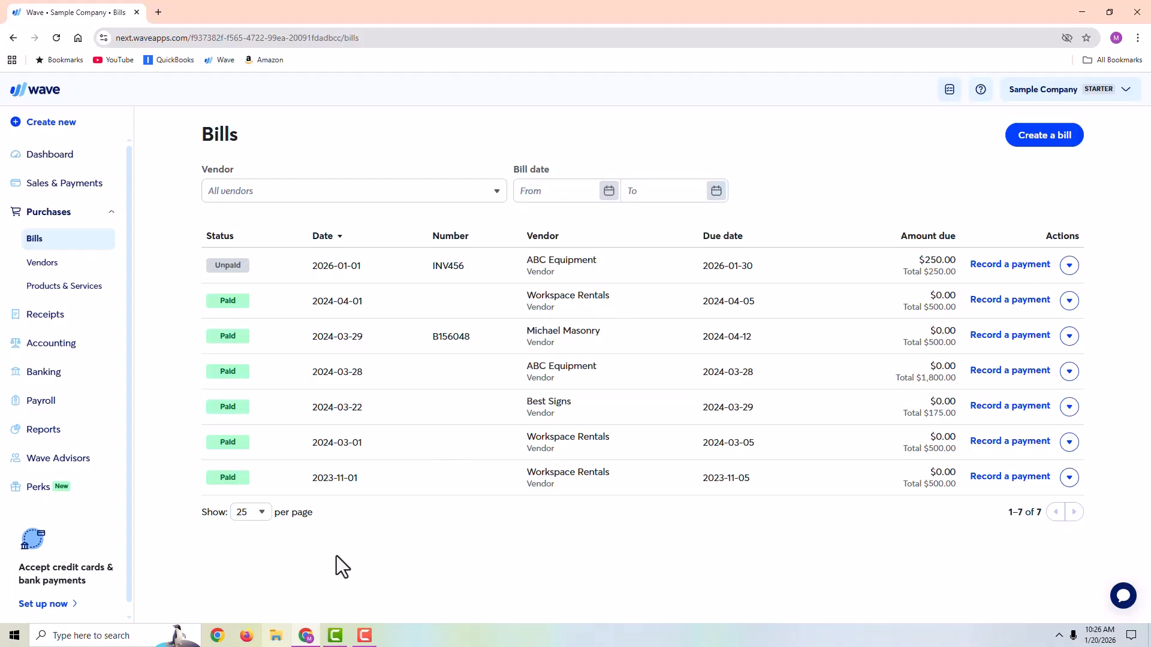
# - View the transactions list for comparison with bills, and go back to the bills list
pyautogui.click(39, 346)
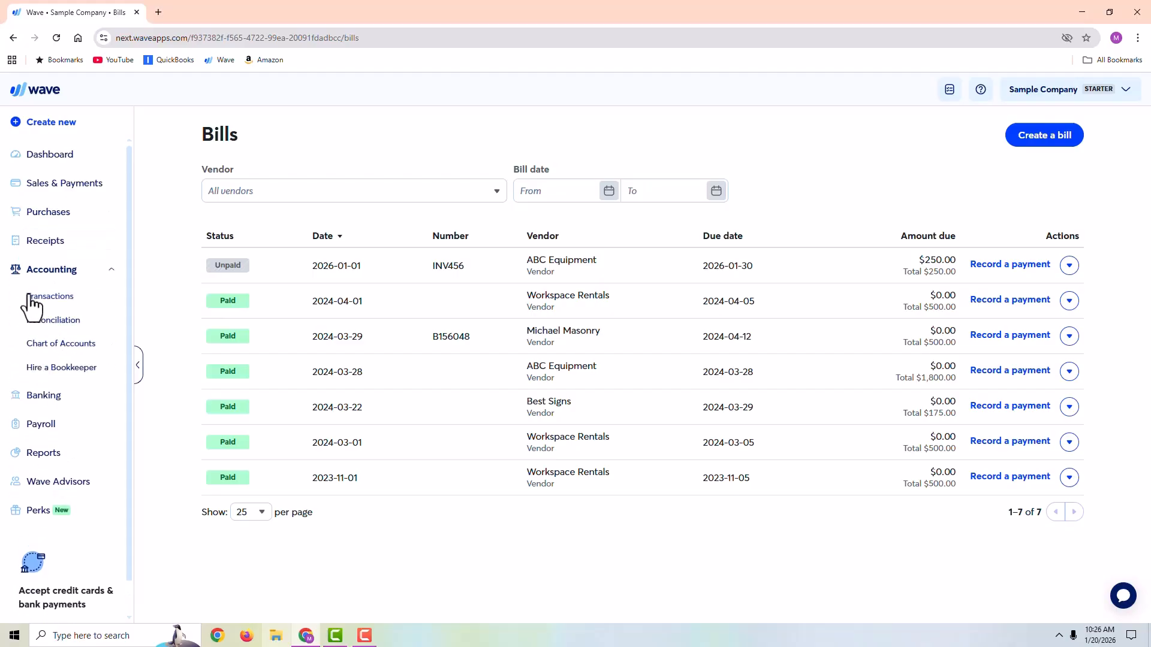
pyautogui.click(38, 298)
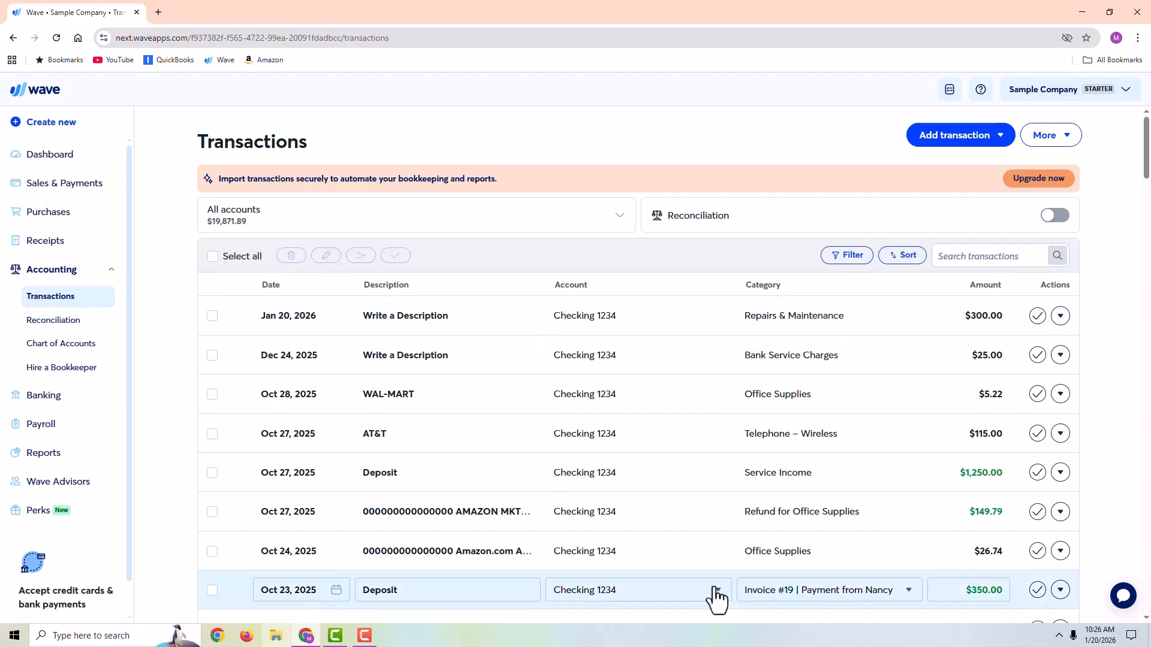
pyautogui.click(49, 216)
pyautogui.click(35, 238)
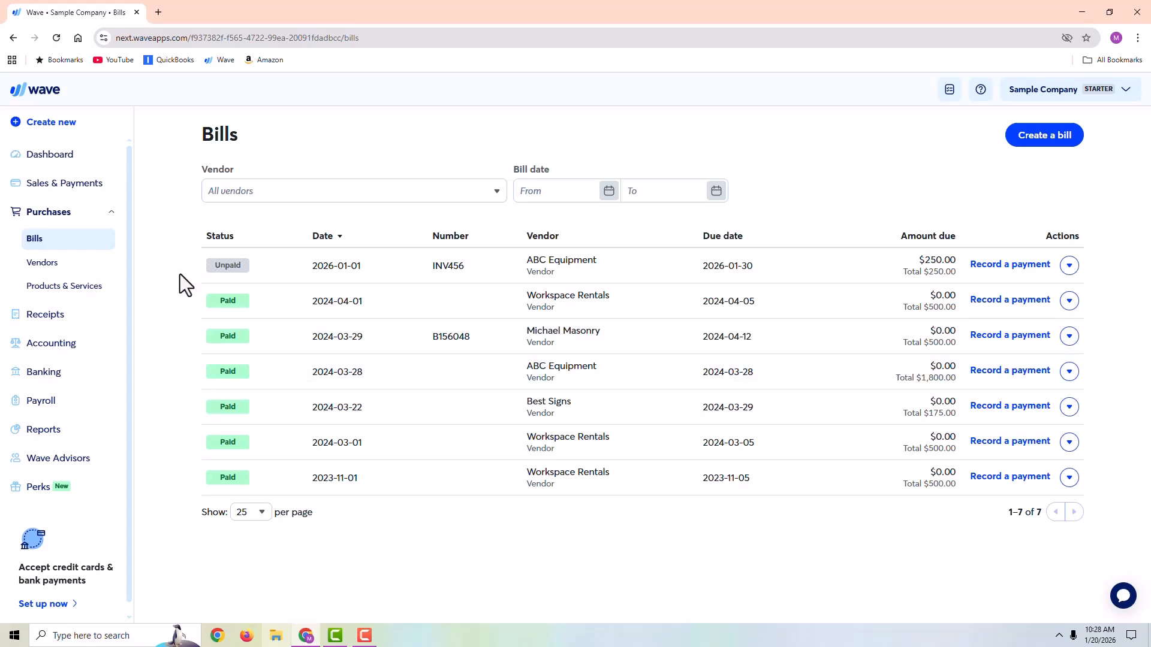
# - View the 2026 Profit & Loss report in detail and examine the transactions behind Repairs & Maintenance
pyautogui.click(63, 441)
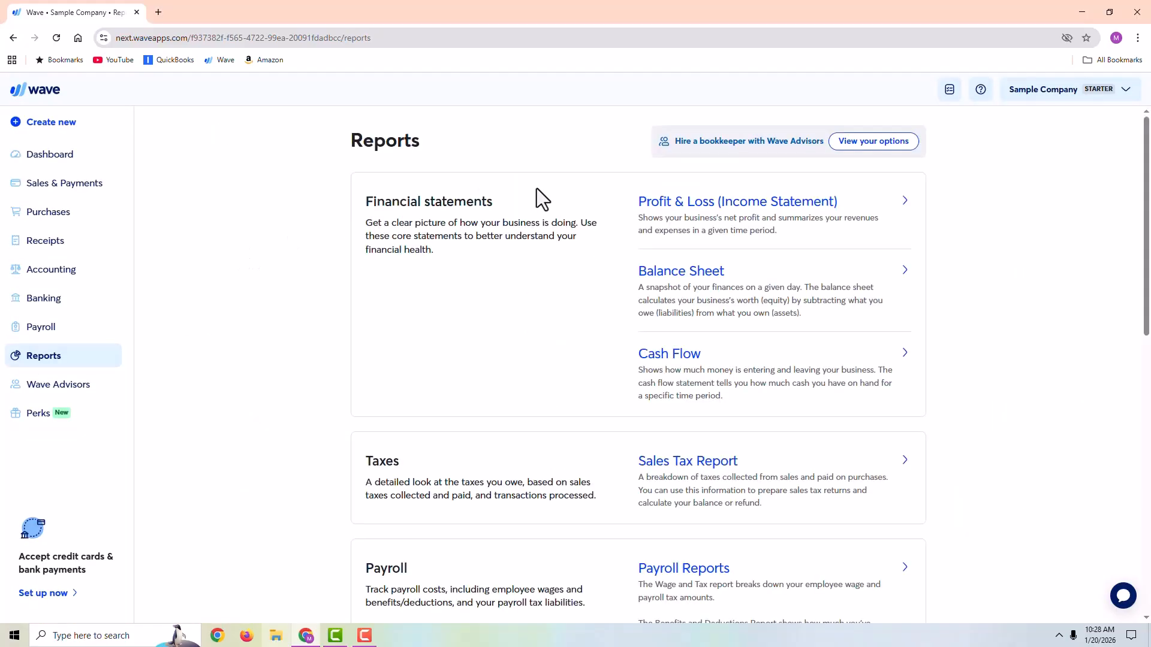
pyautogui.click(728, 214)
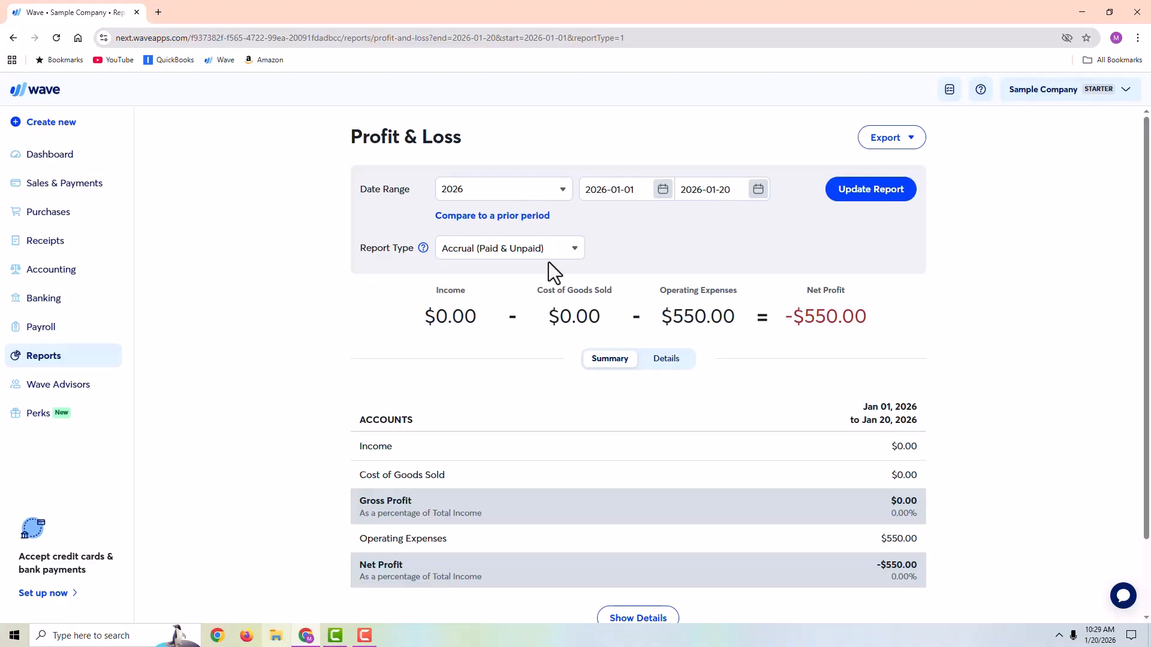
pyautogui.click(666, 360)
pyautogui.scroll(-1, 671, 368)
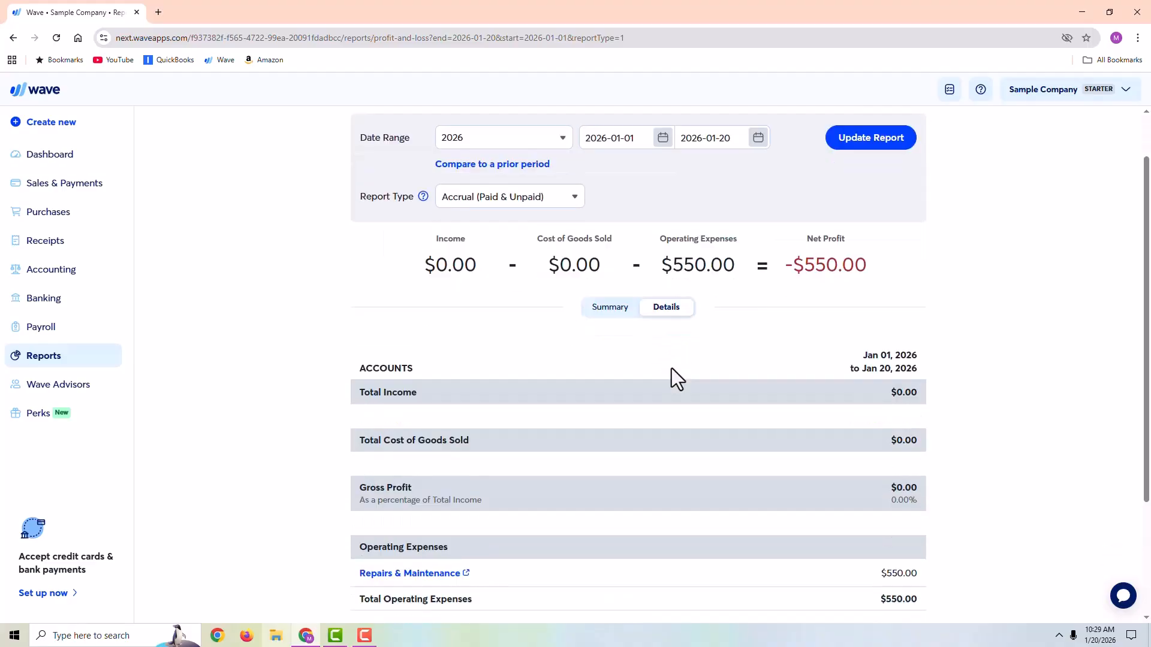
pyautogui.scroll(-3, 672, 368)
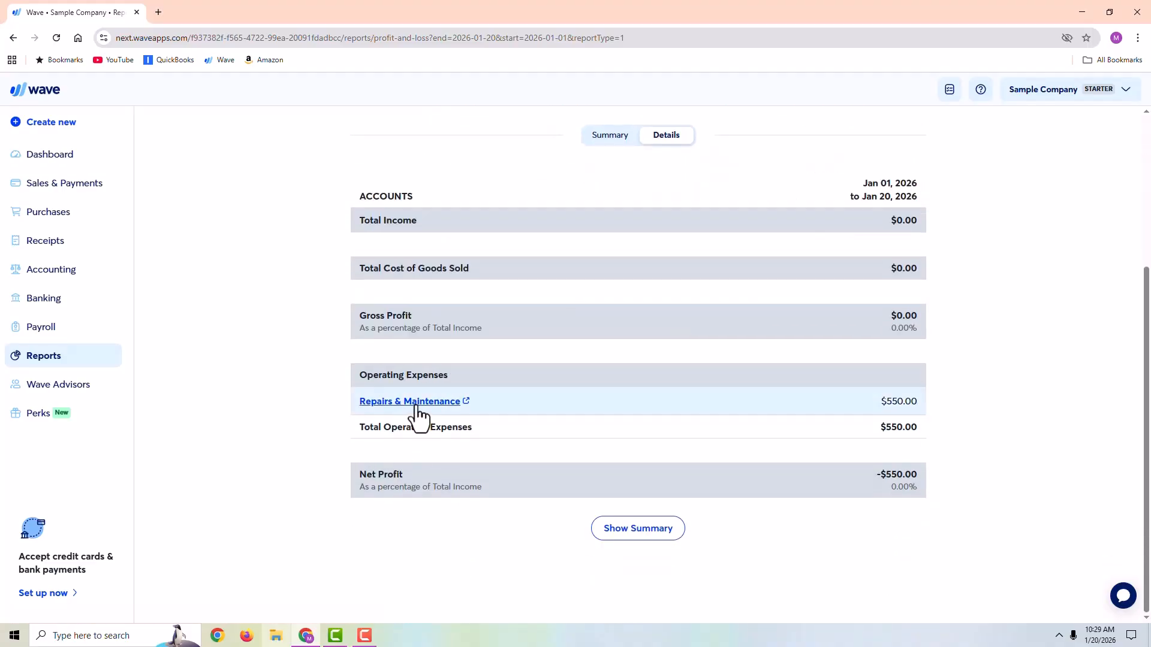
pyautogui.click(418, 402)
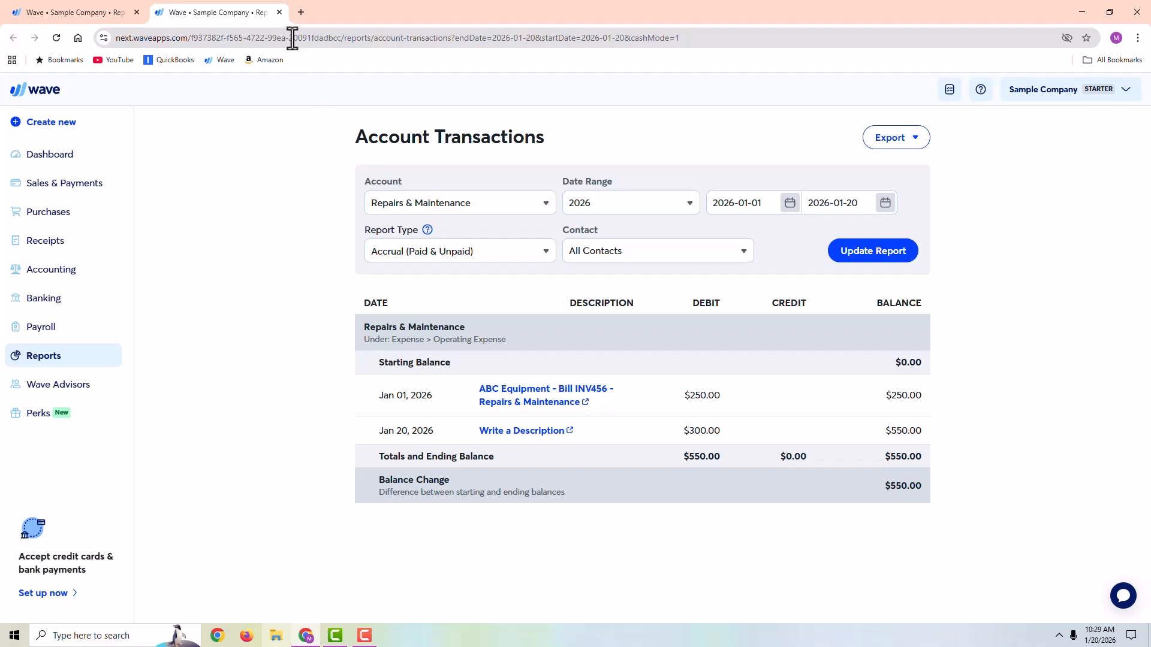
pyautogui.click(279, 12)
# - Update the Profit & Loss report to the Cash Basis (Paid) report type and check its operating expenses
pyautogui.scroll(3, 638, 210)
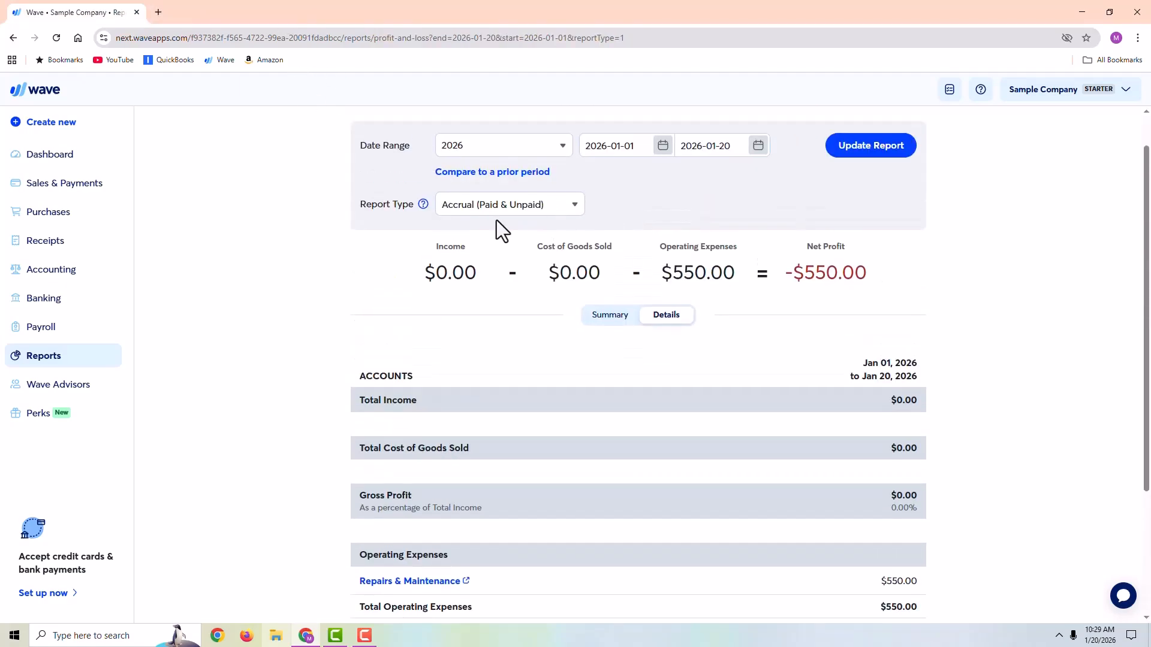
pyautogui.click(500, 206)
pyautogui.click(501, 249)
pyautogui.click(884, 149)
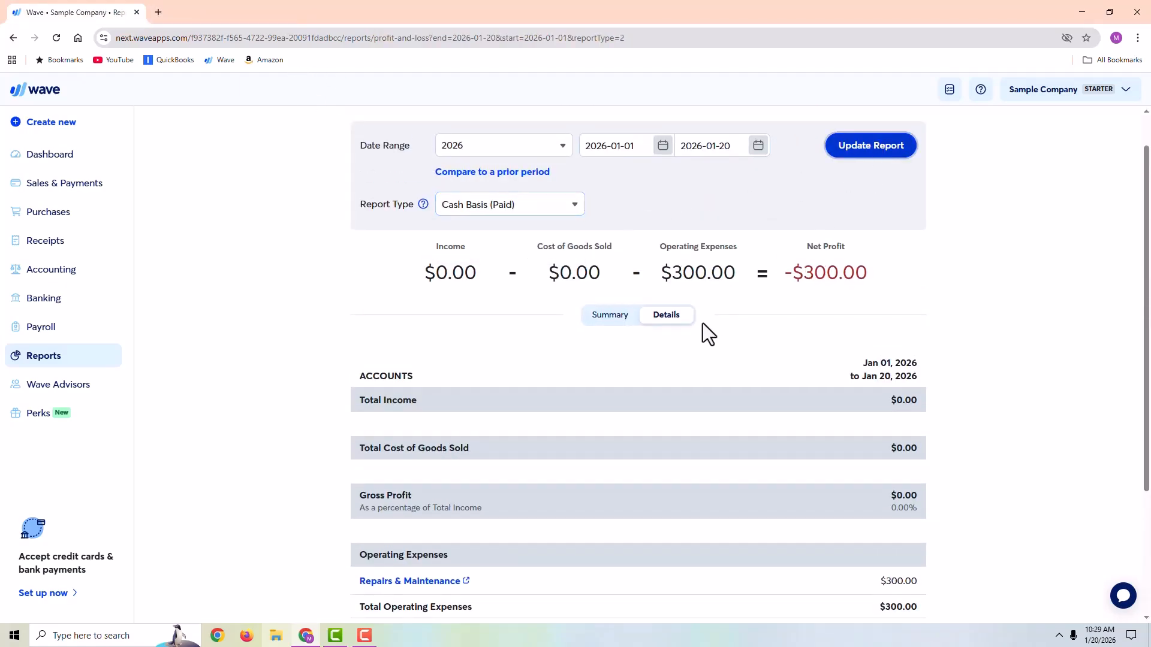
pyautogui.scroll(-2, 435, 430)
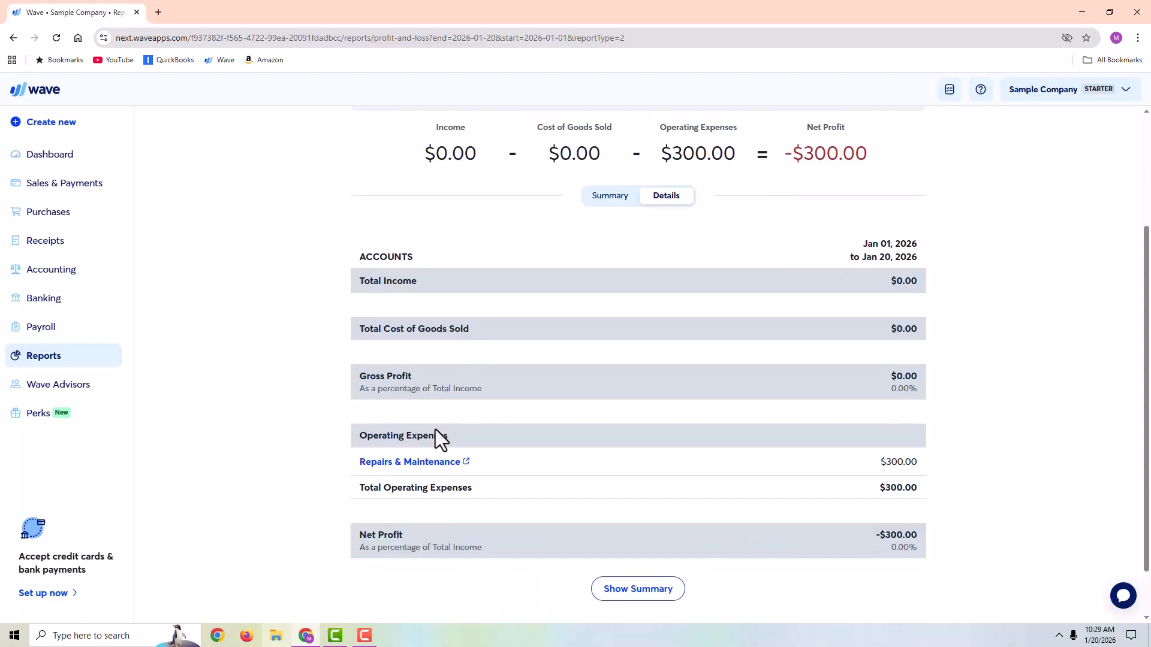
# - Examine the cash-basis account transactions behind Repairs & Maintenance, close them, and open the bills list
pyautogui.click(426, 462)
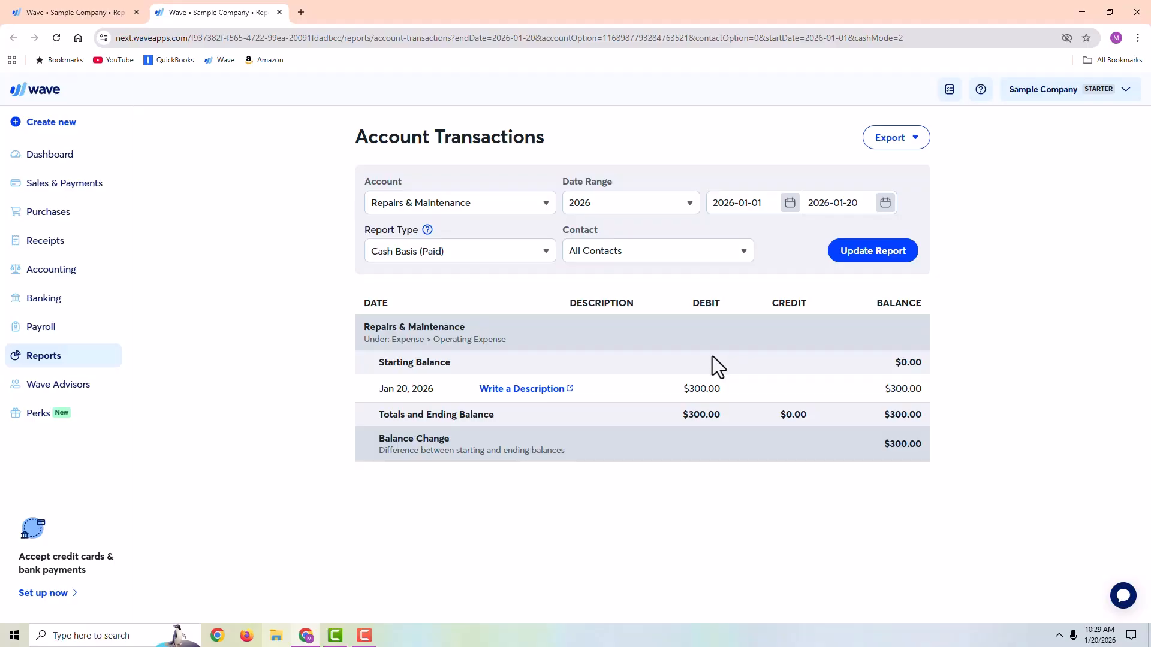
pyautogui.click(278, 13)
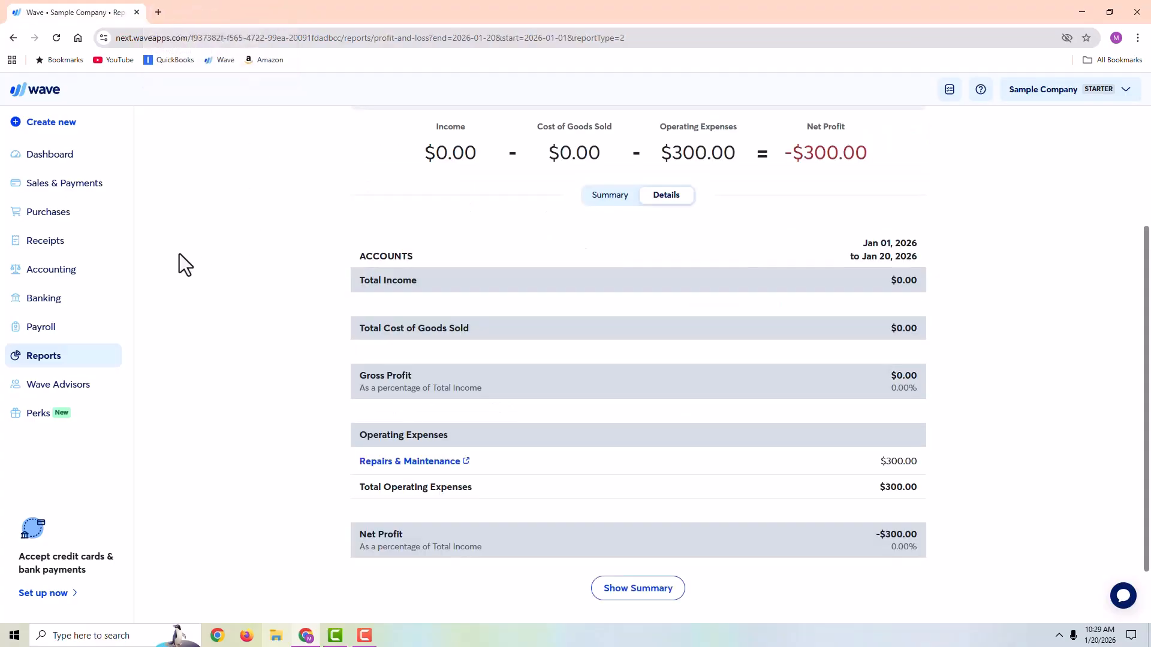
pyautogui.click(47, 213)
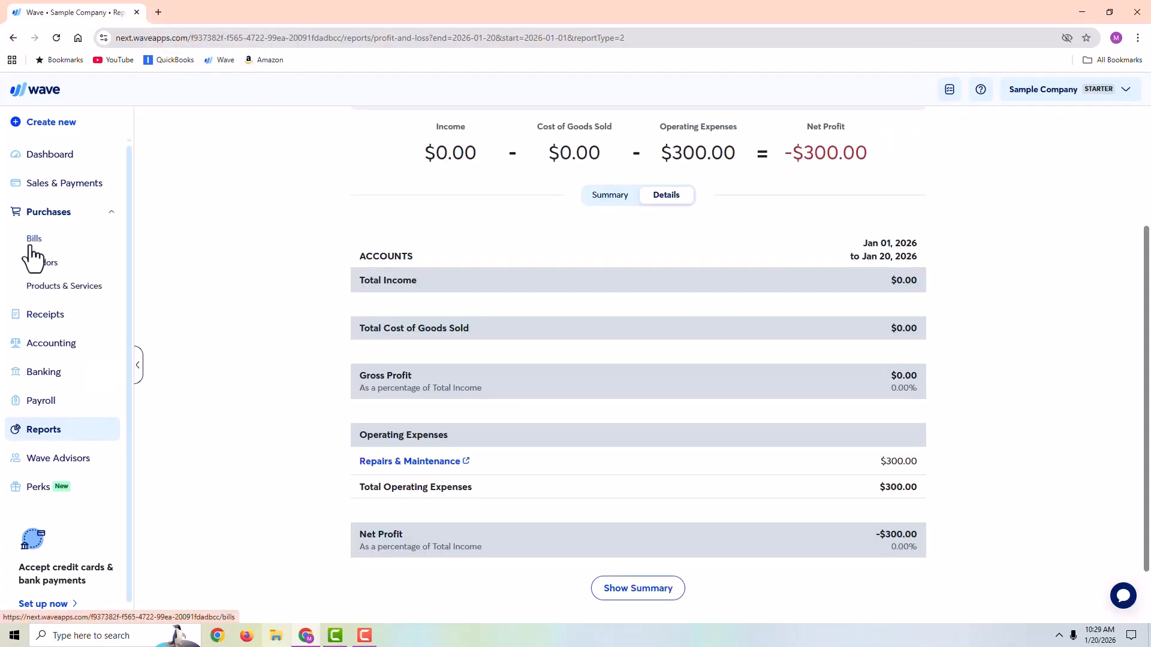
pyautogui.click(35, 239)
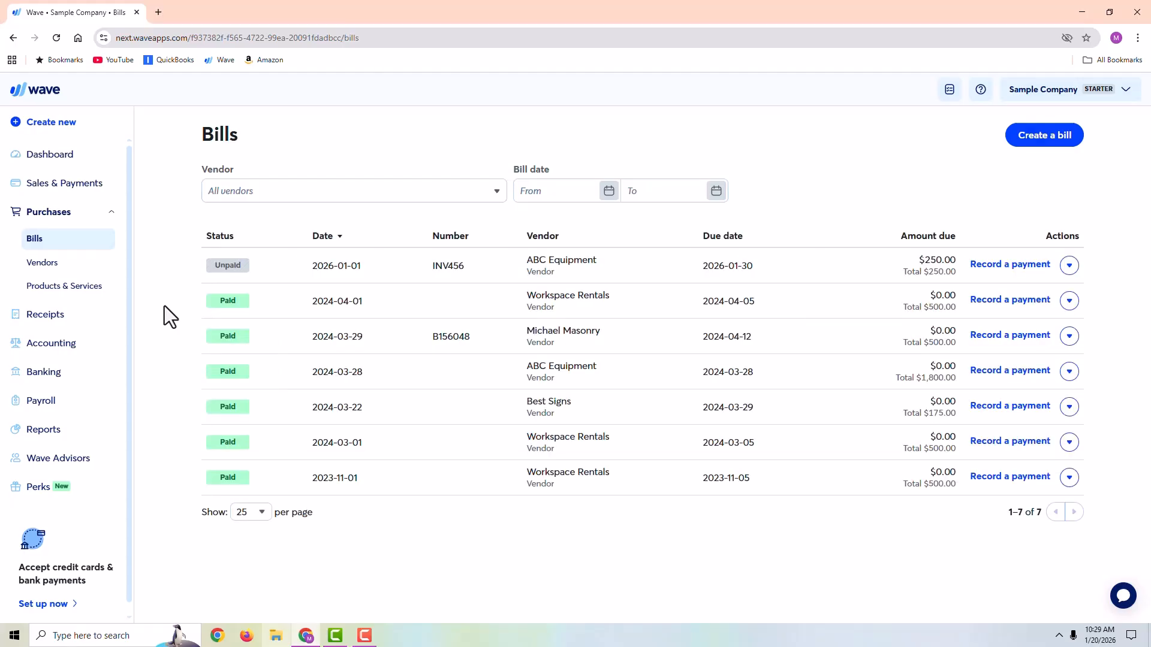
# - Review the recorded withdrawals in the accounting transactions list and return to the vendor bills
pyautogui.click(51, 343)
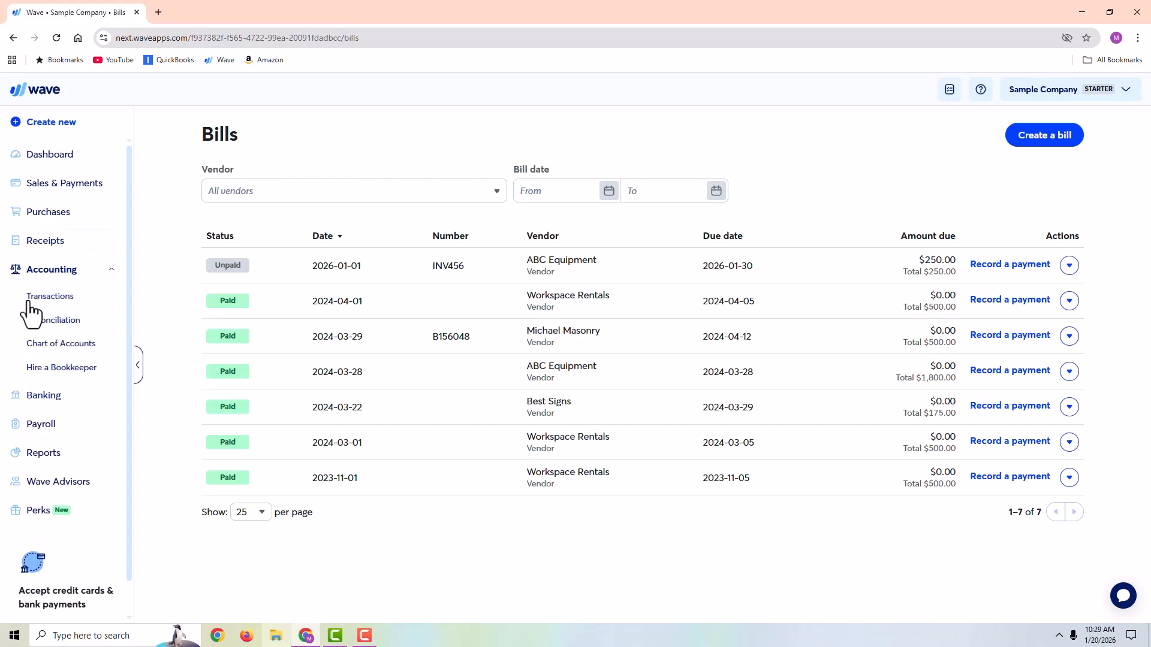
pyautogui.click(51, 297)
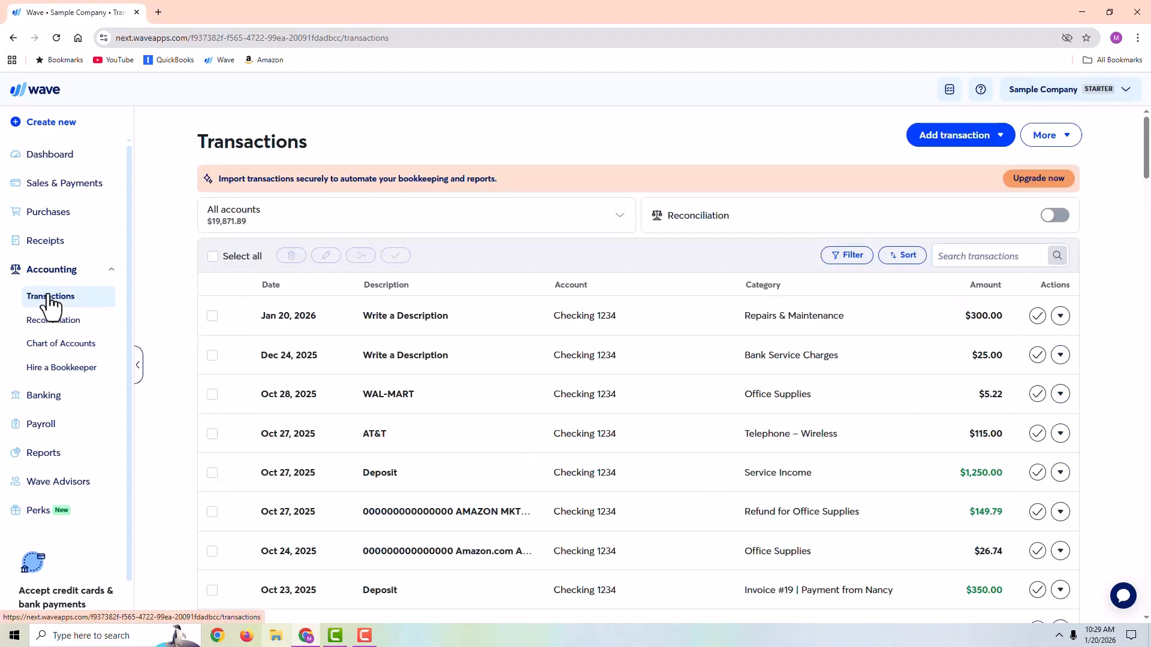
pyautogui.click(37, 214)
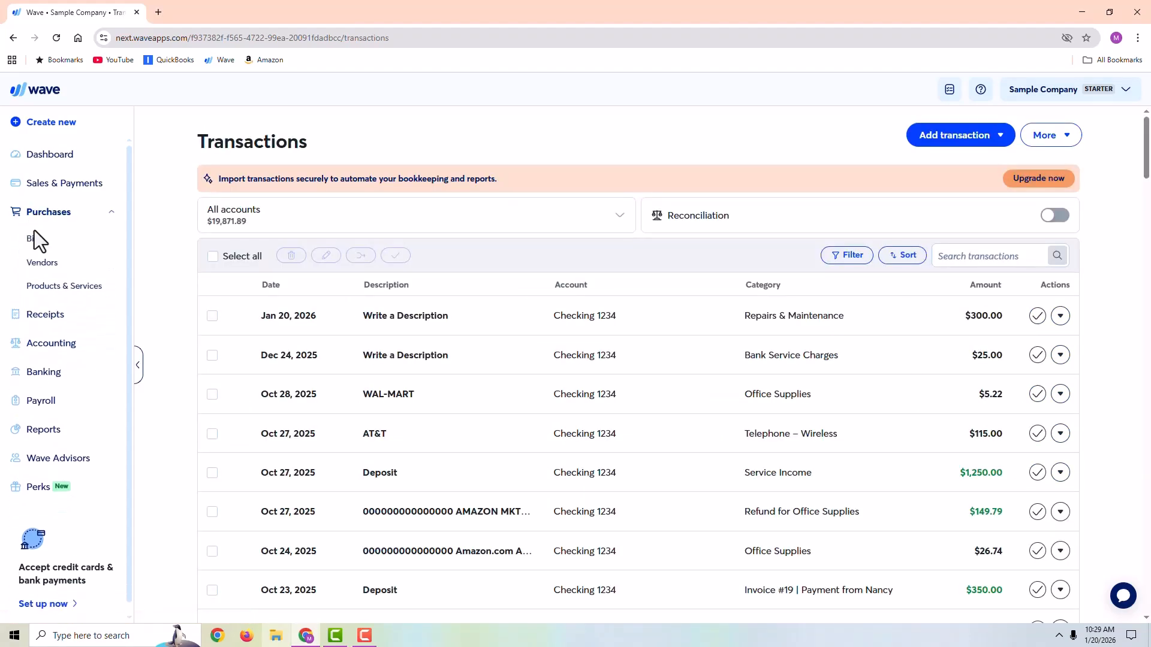
pyautogui.click(34, 240)
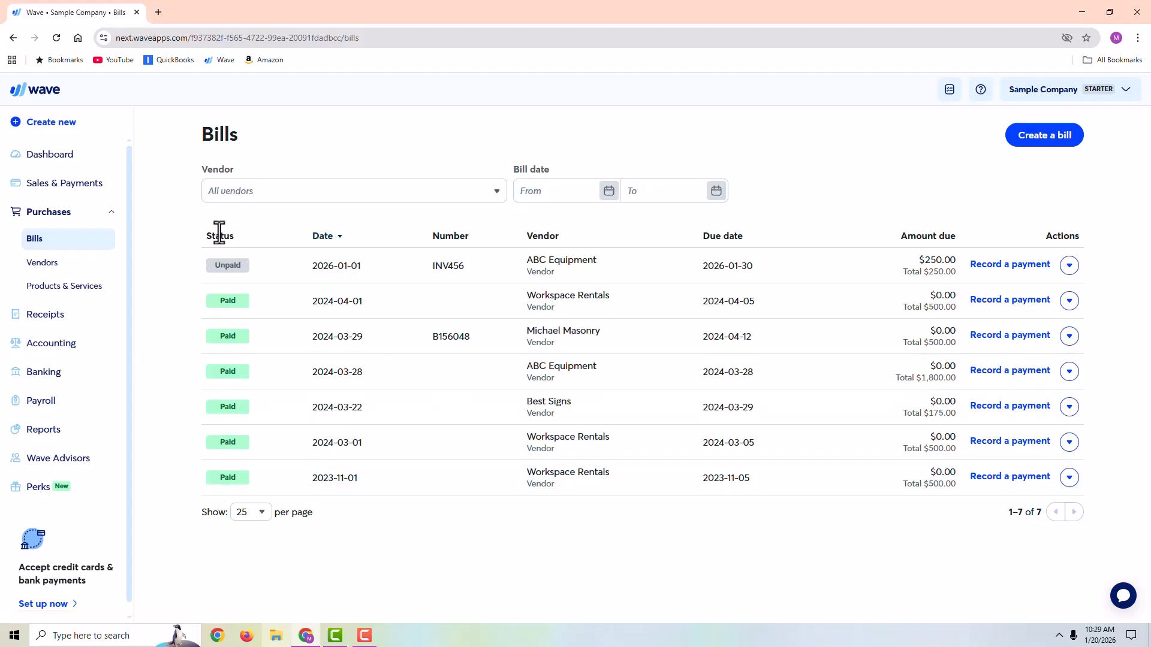